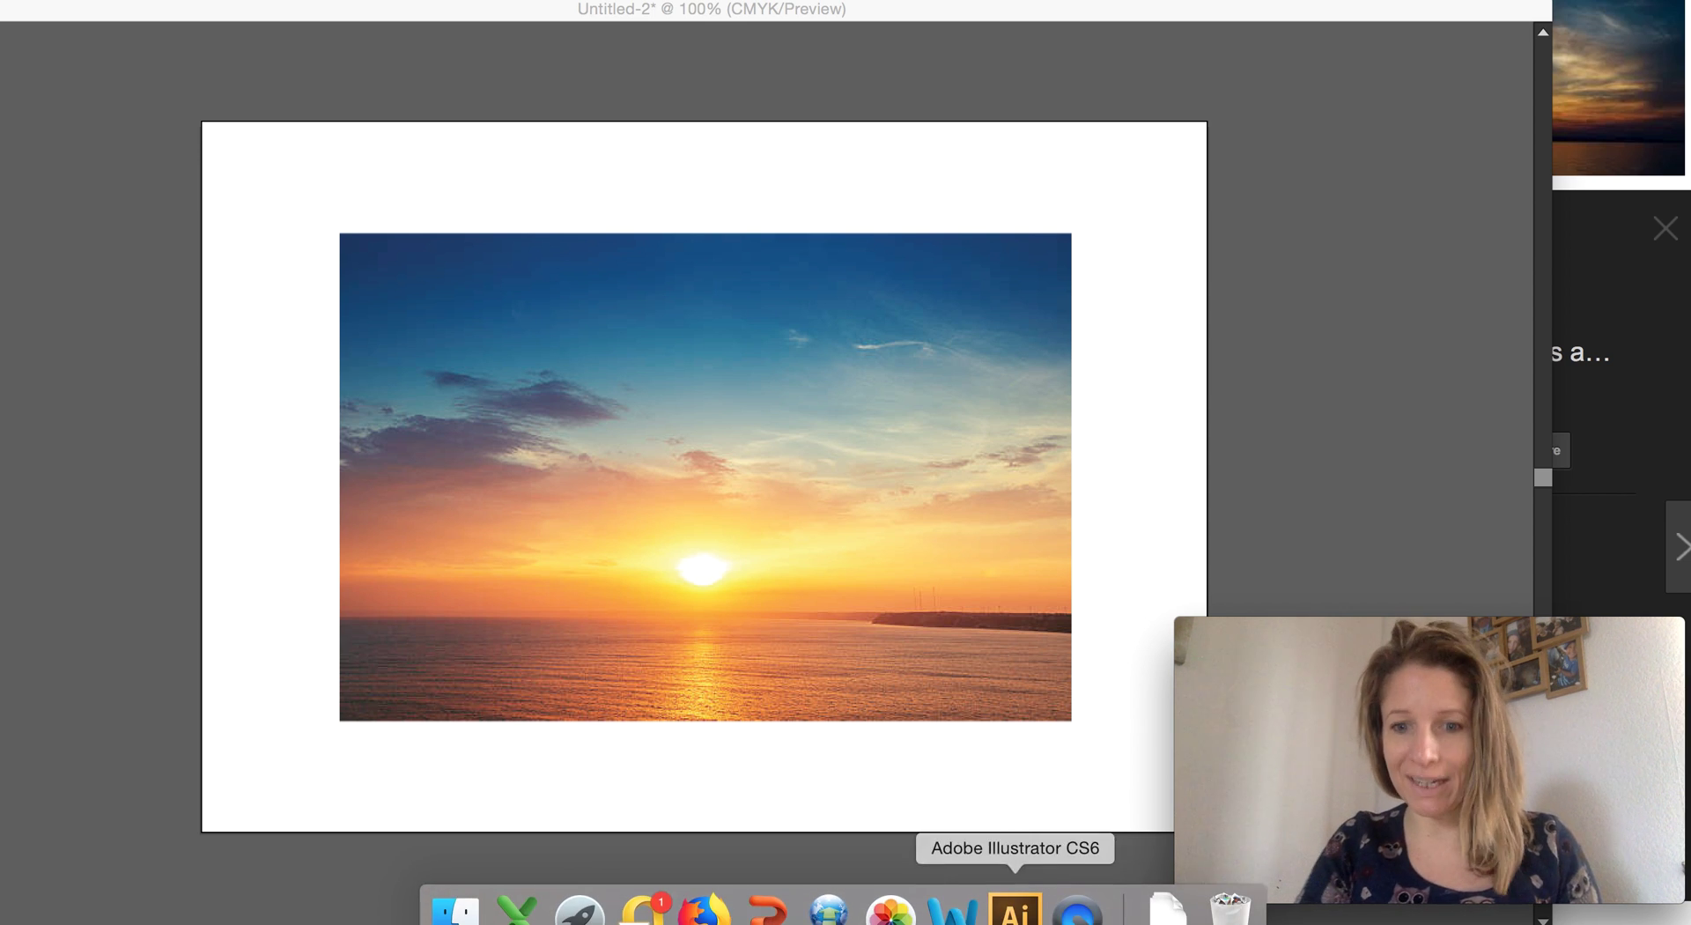
- Bring the Illustrator document with the placed sunset photo to the front
left_click(1016, 909)
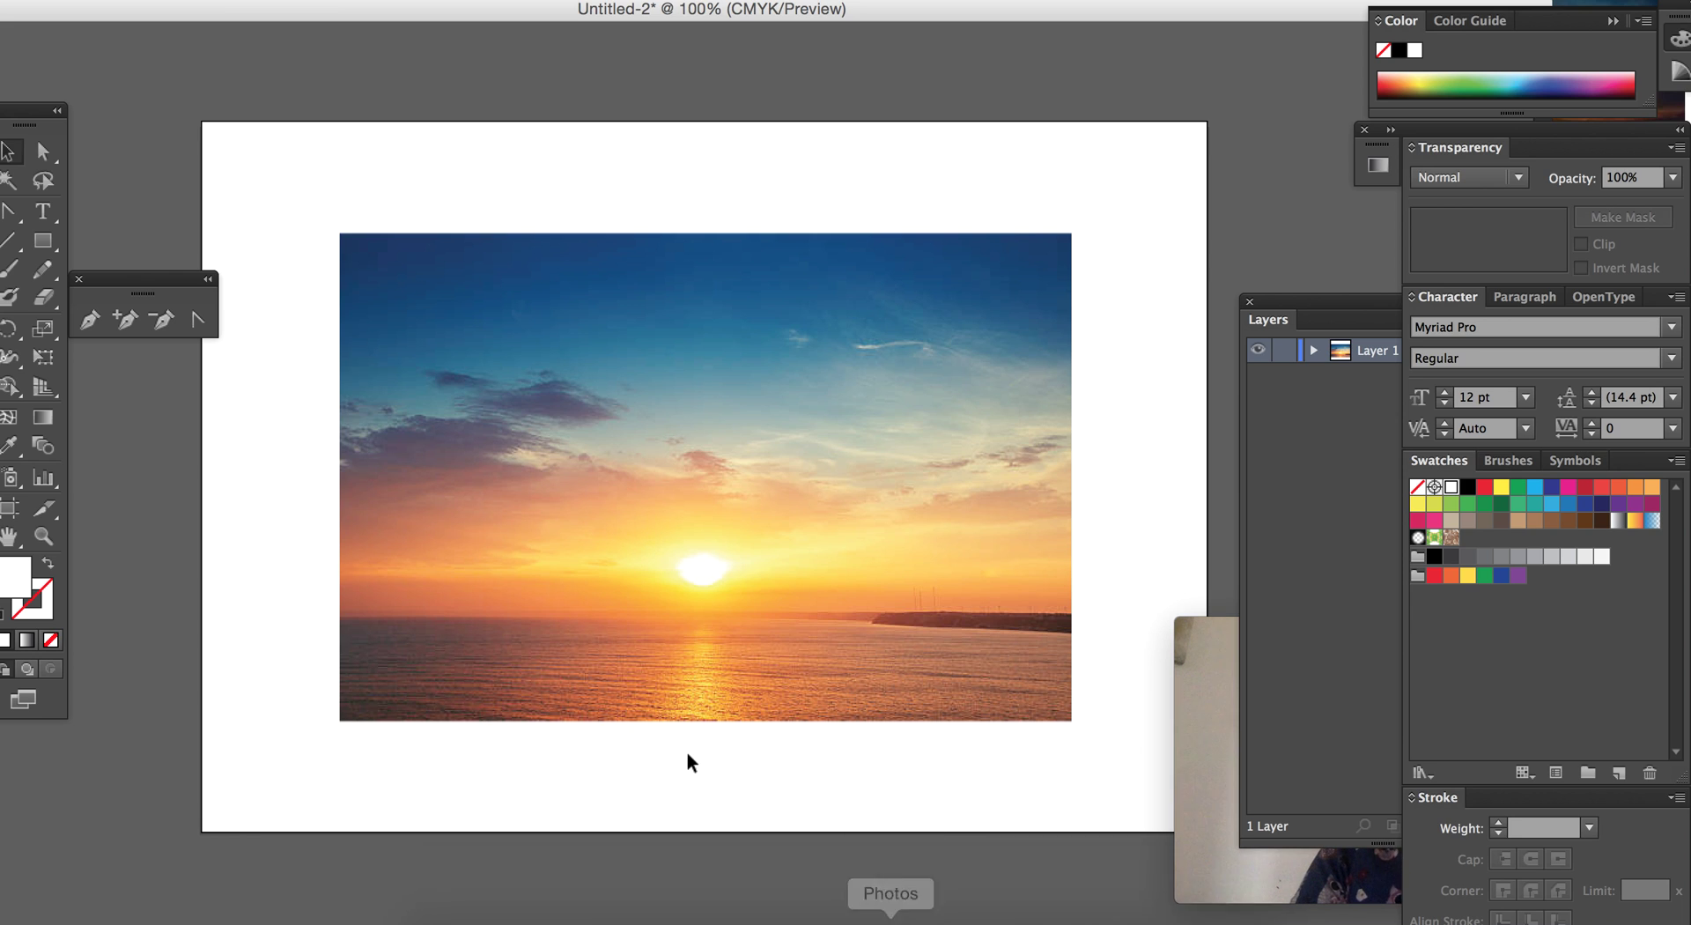
left_click(1189, 684)
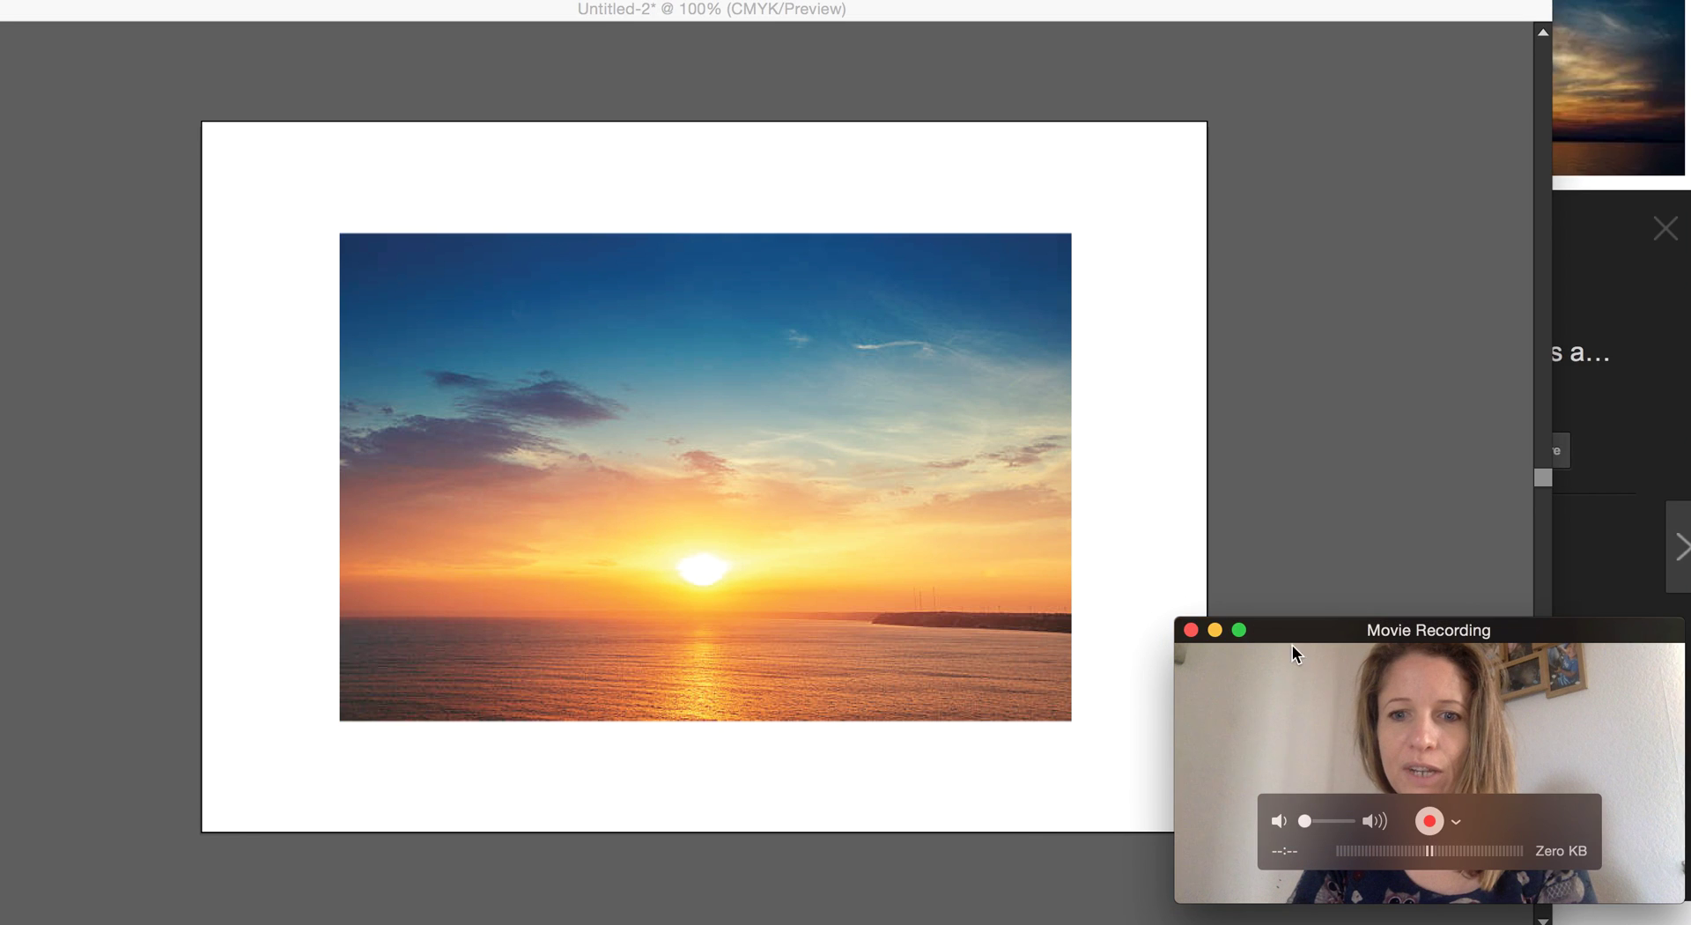
left_click(1076, 859)
left_click_drag(1310, 633, 1206, 653)
left_click(922, 841)
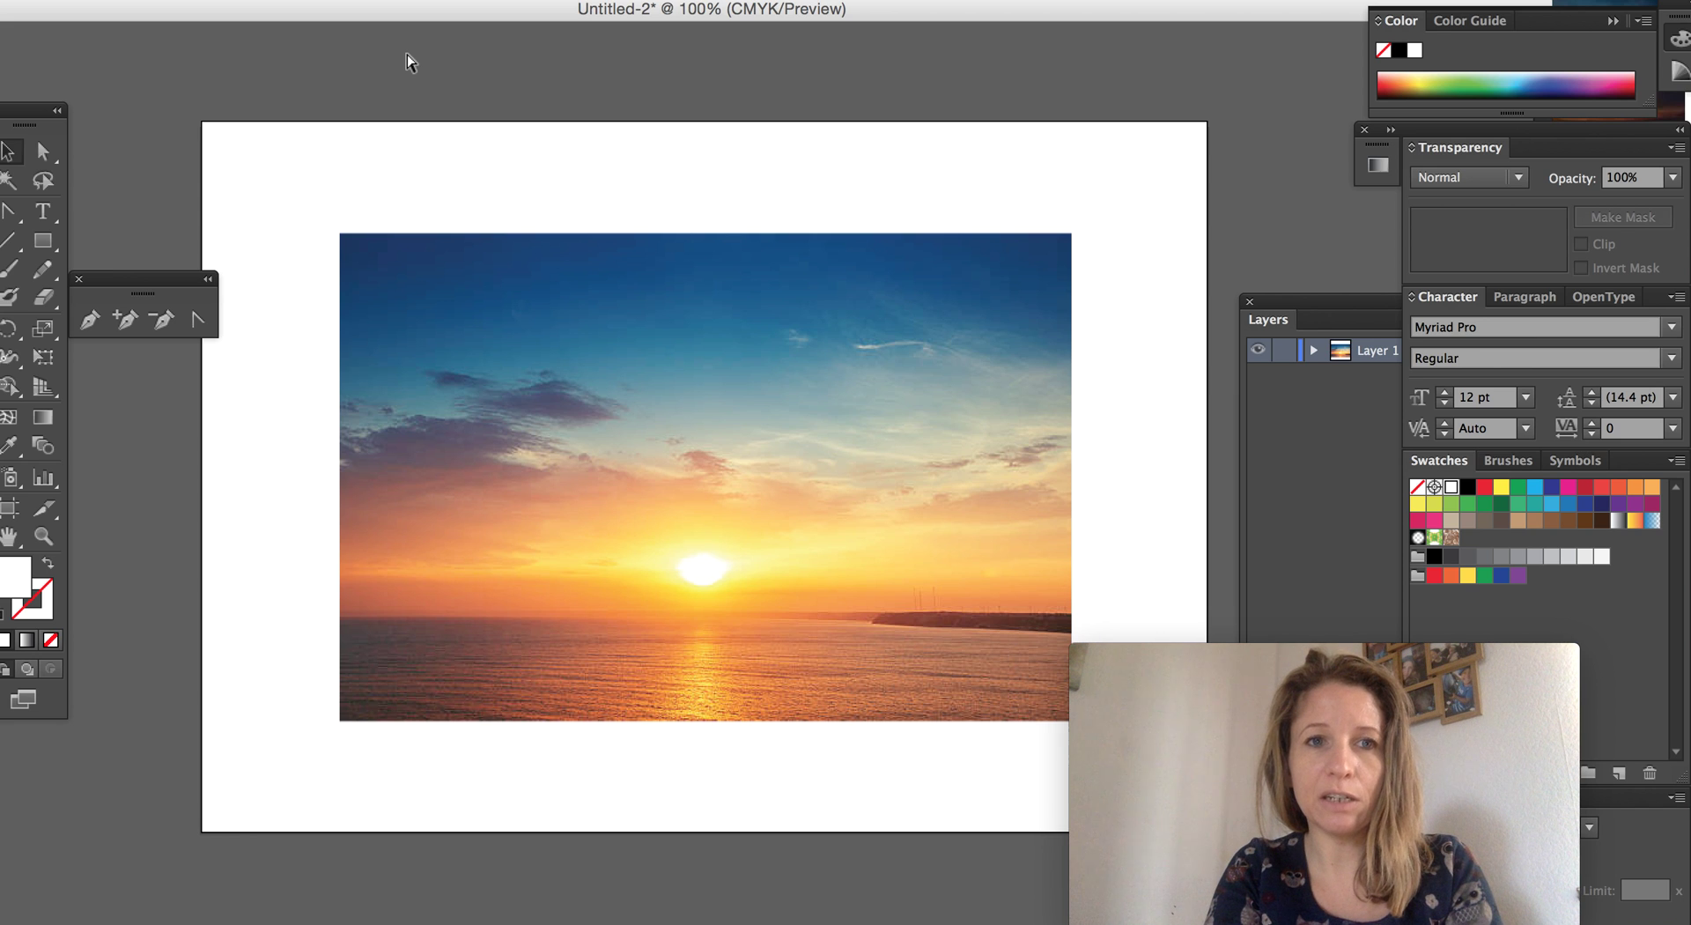
- Show the rulers and drag a vertical guide from the left ruler onto the photo
key("ctrl+r")
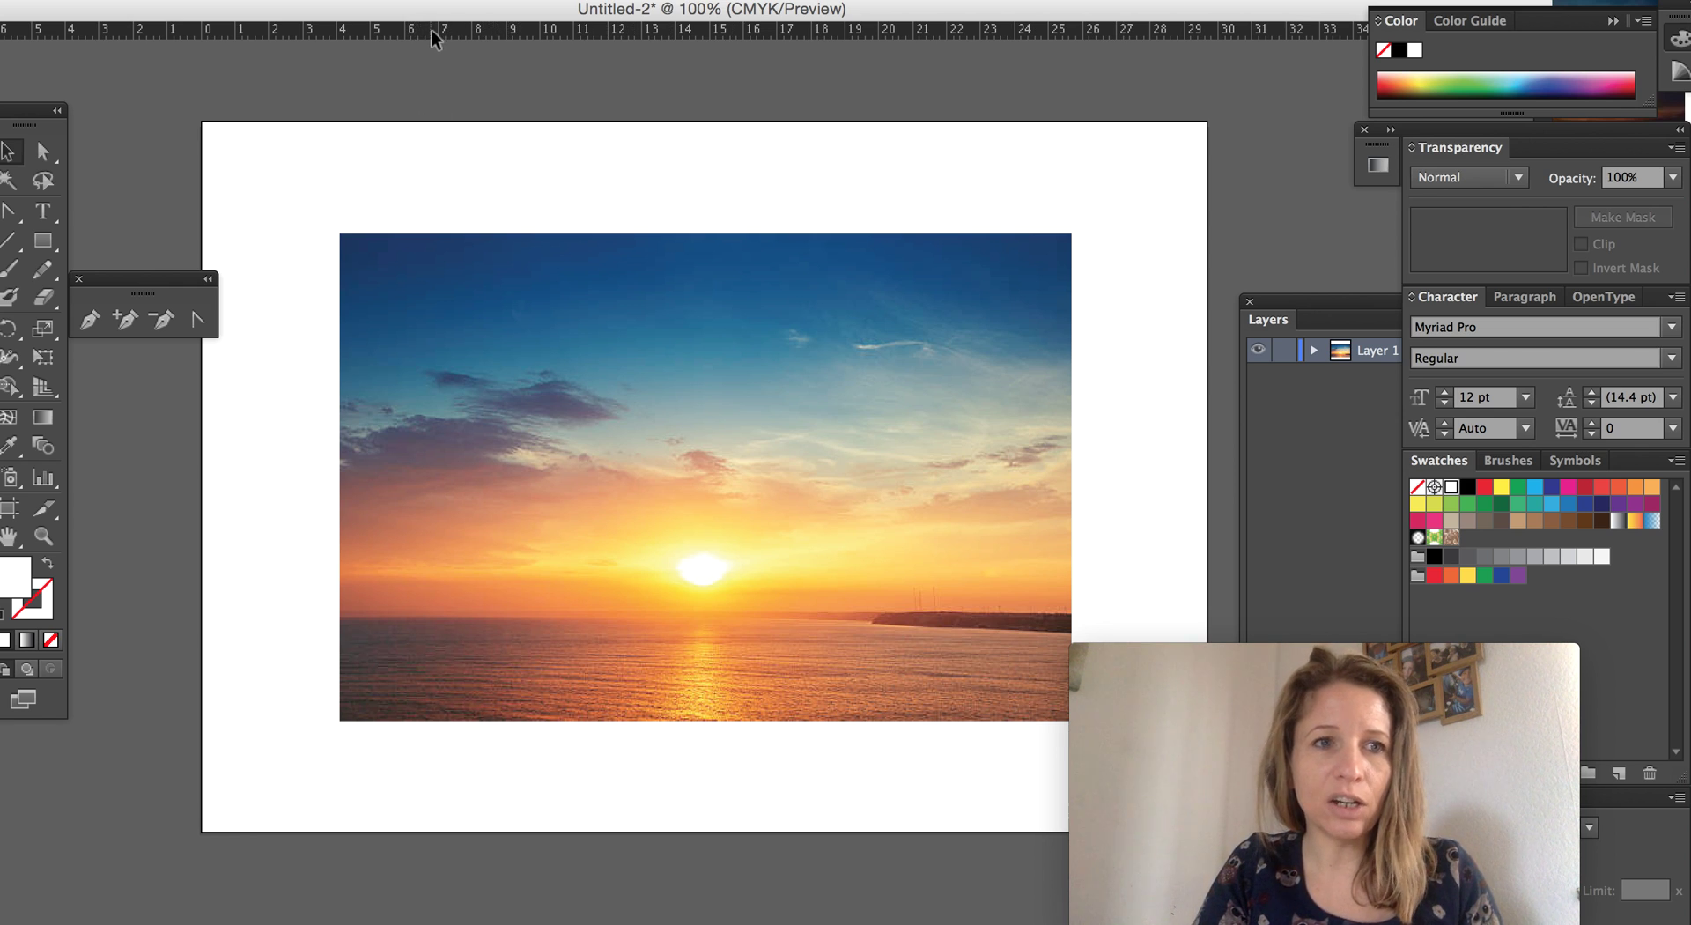
left_click_drag(377, 9, 516, 20)
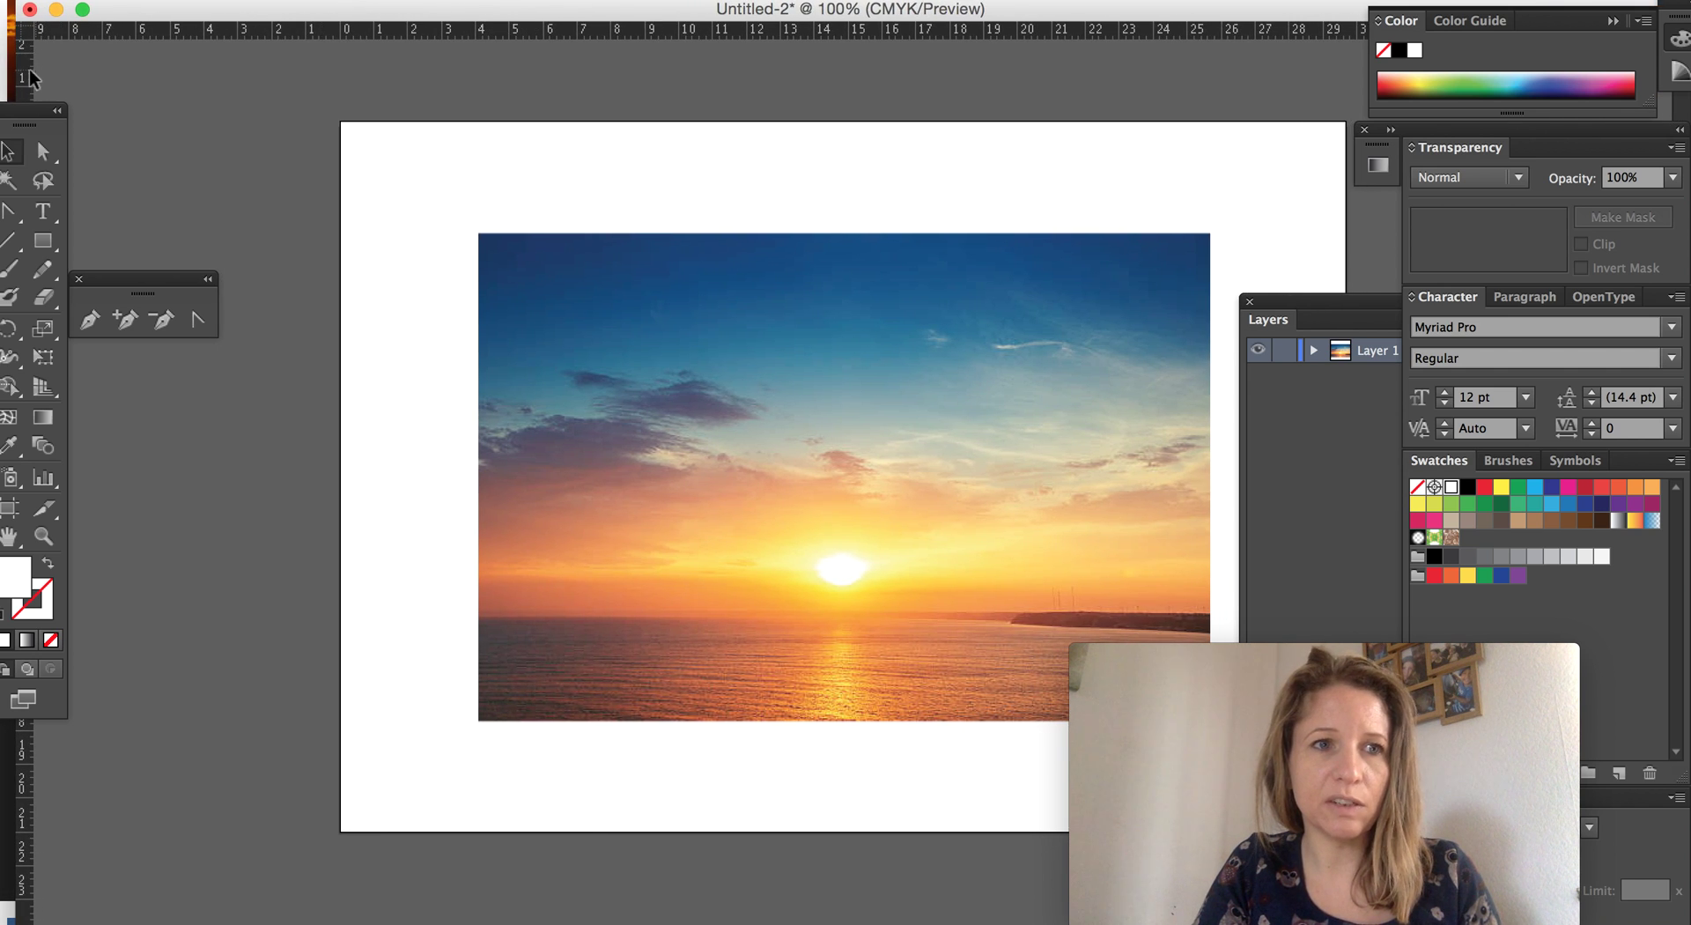
left_click_drag(25, 67, 827, 104)
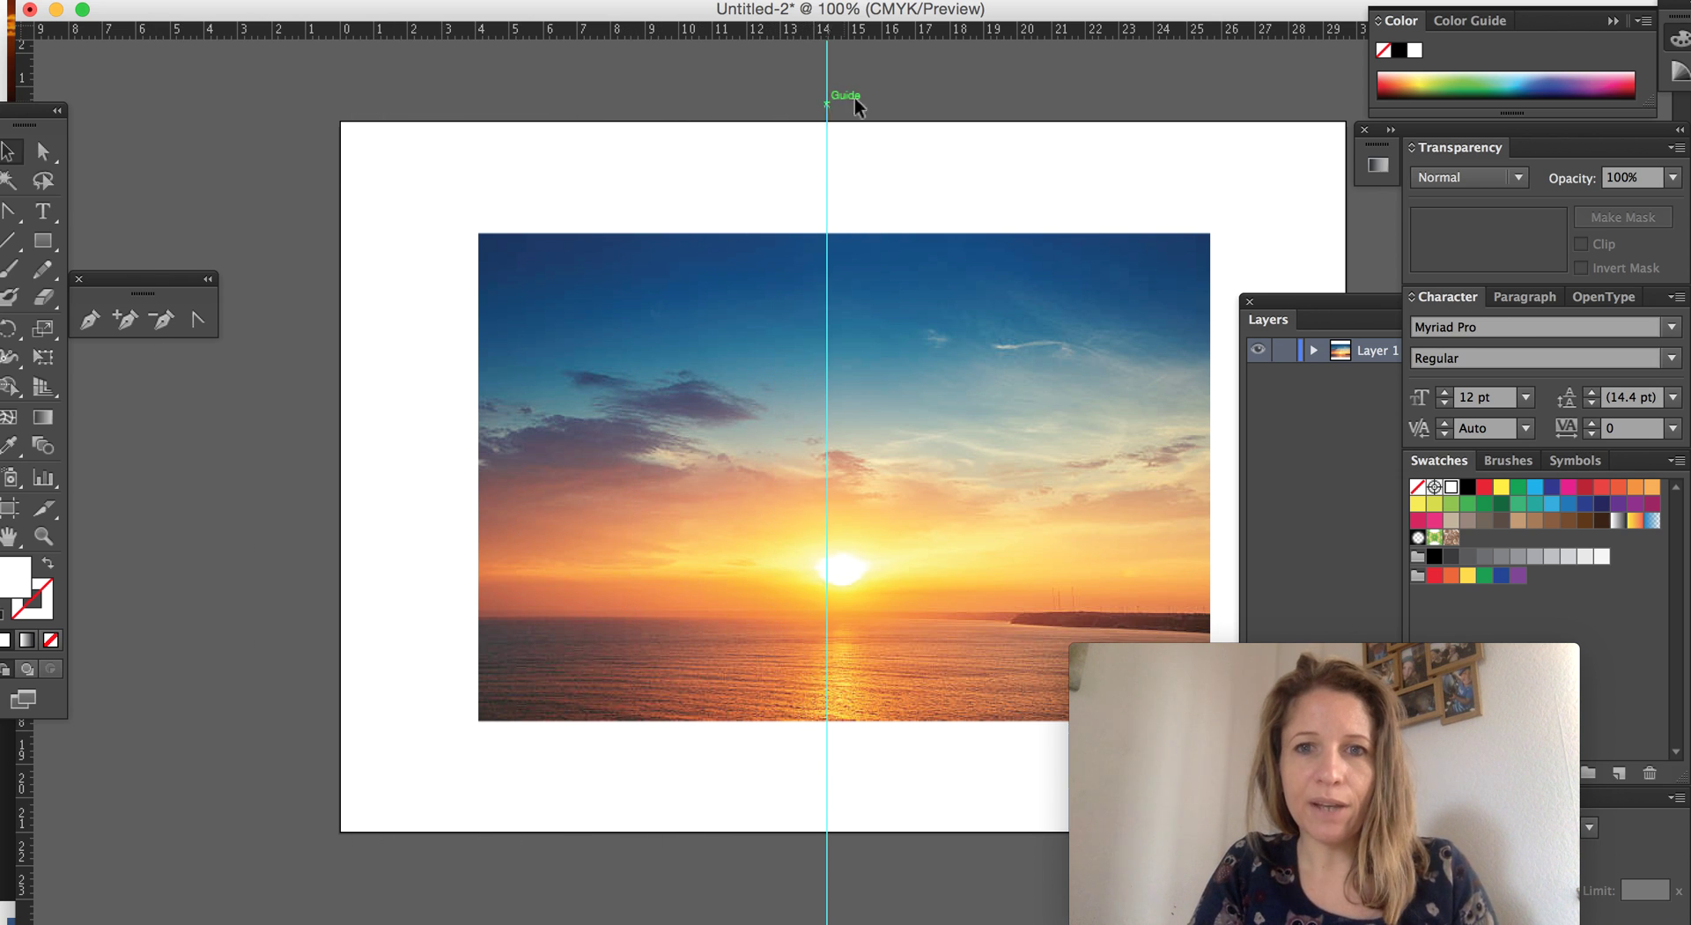
left_click_drag(1044, 13, 1002, 13)
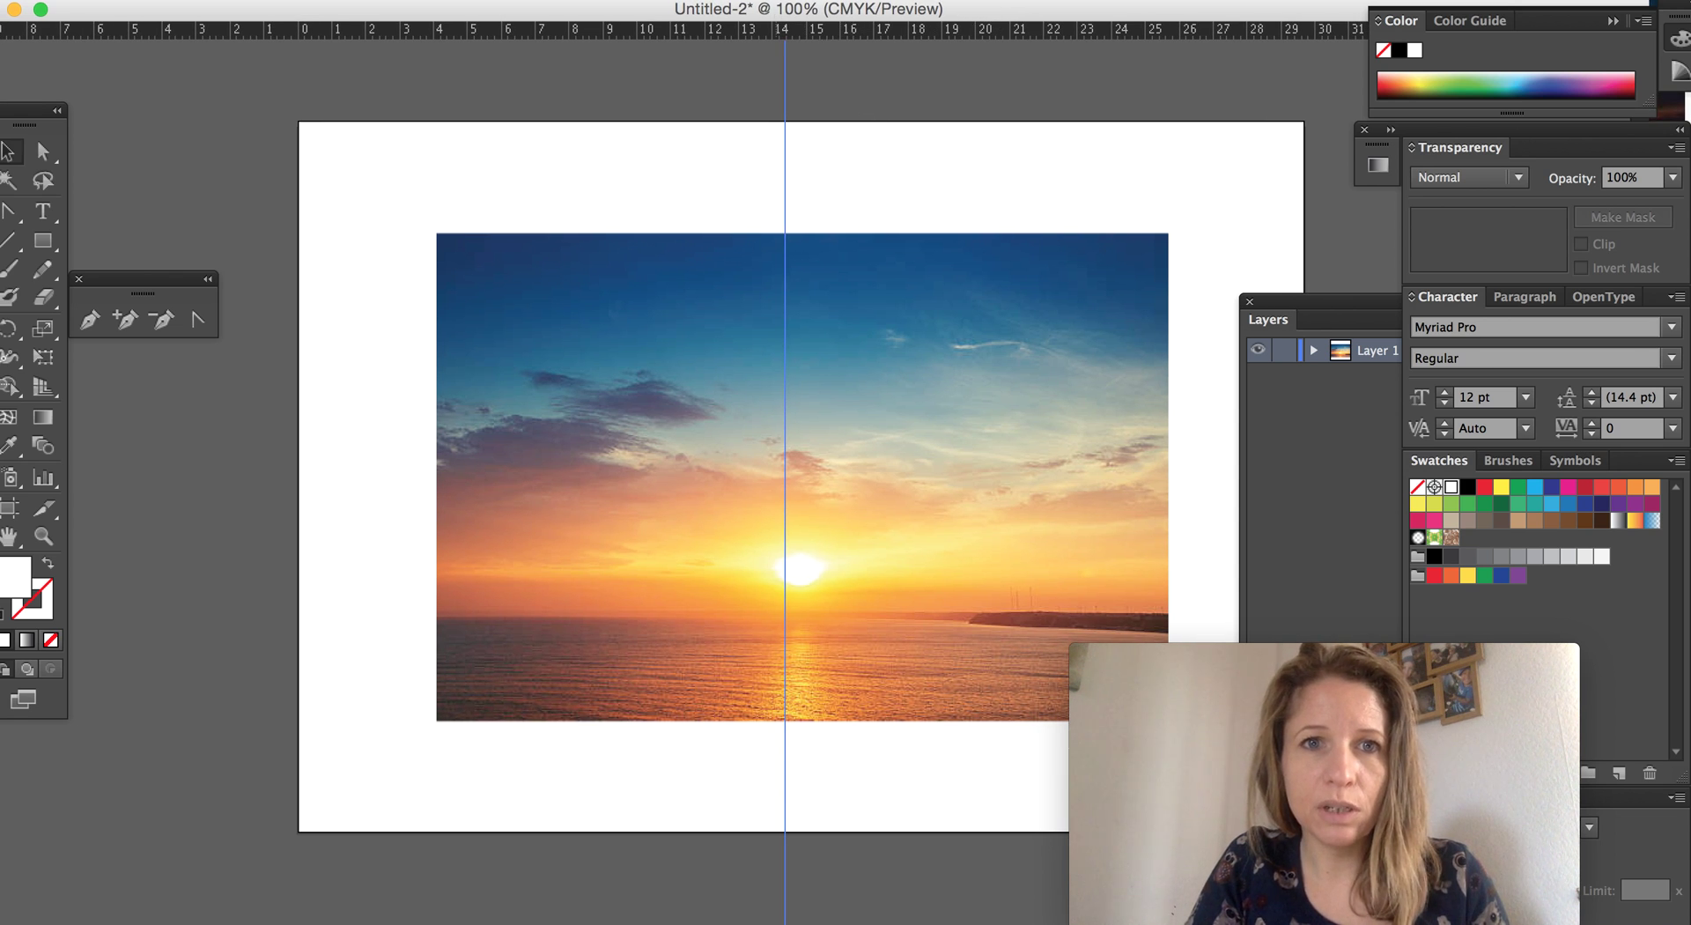
- Open the Align panel with options shown and Align To set to Align to Artboard
left_click(608, 2)
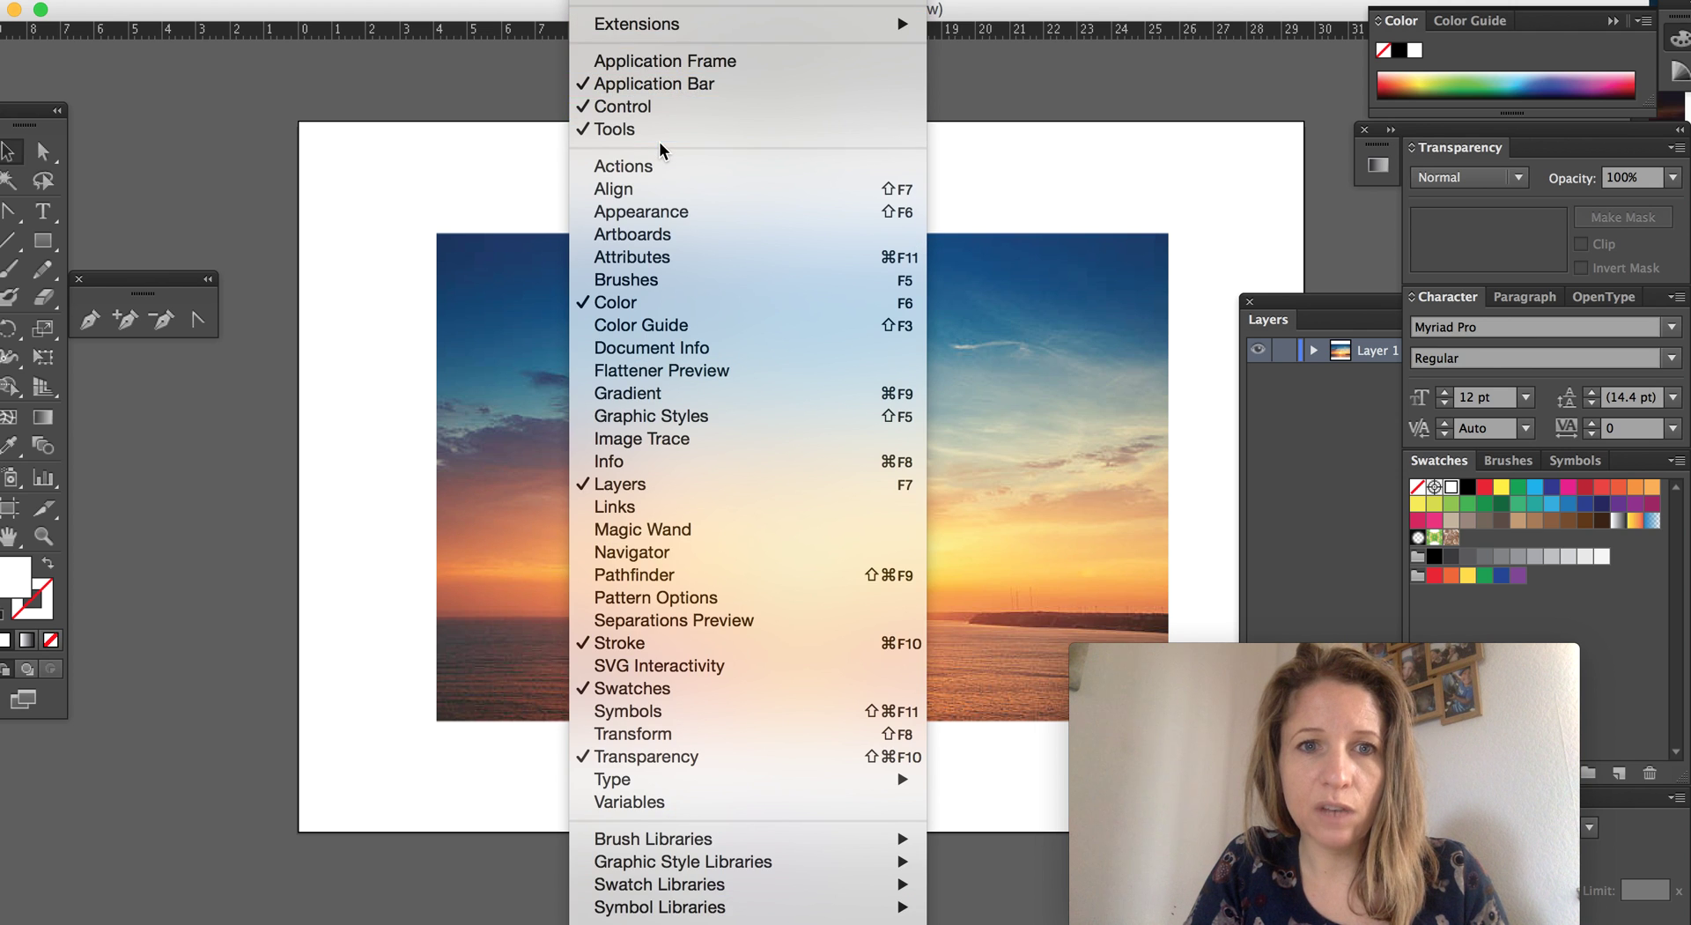
left_click(656, 189)
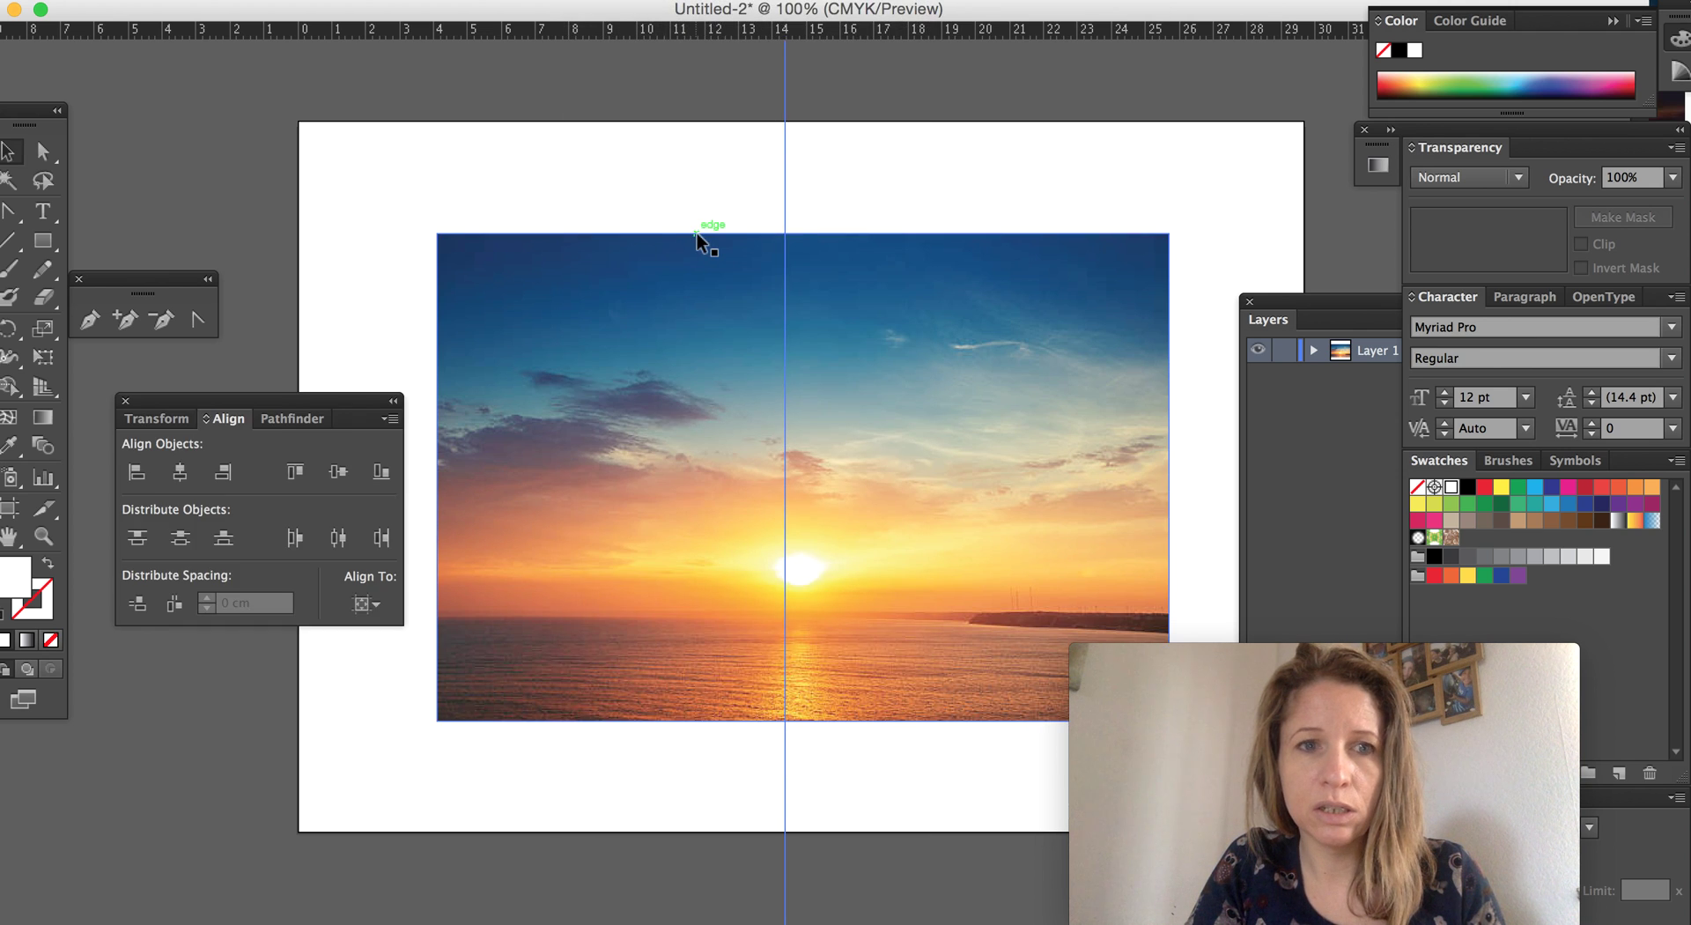
left_click_drag(294, 401, 282, 381)
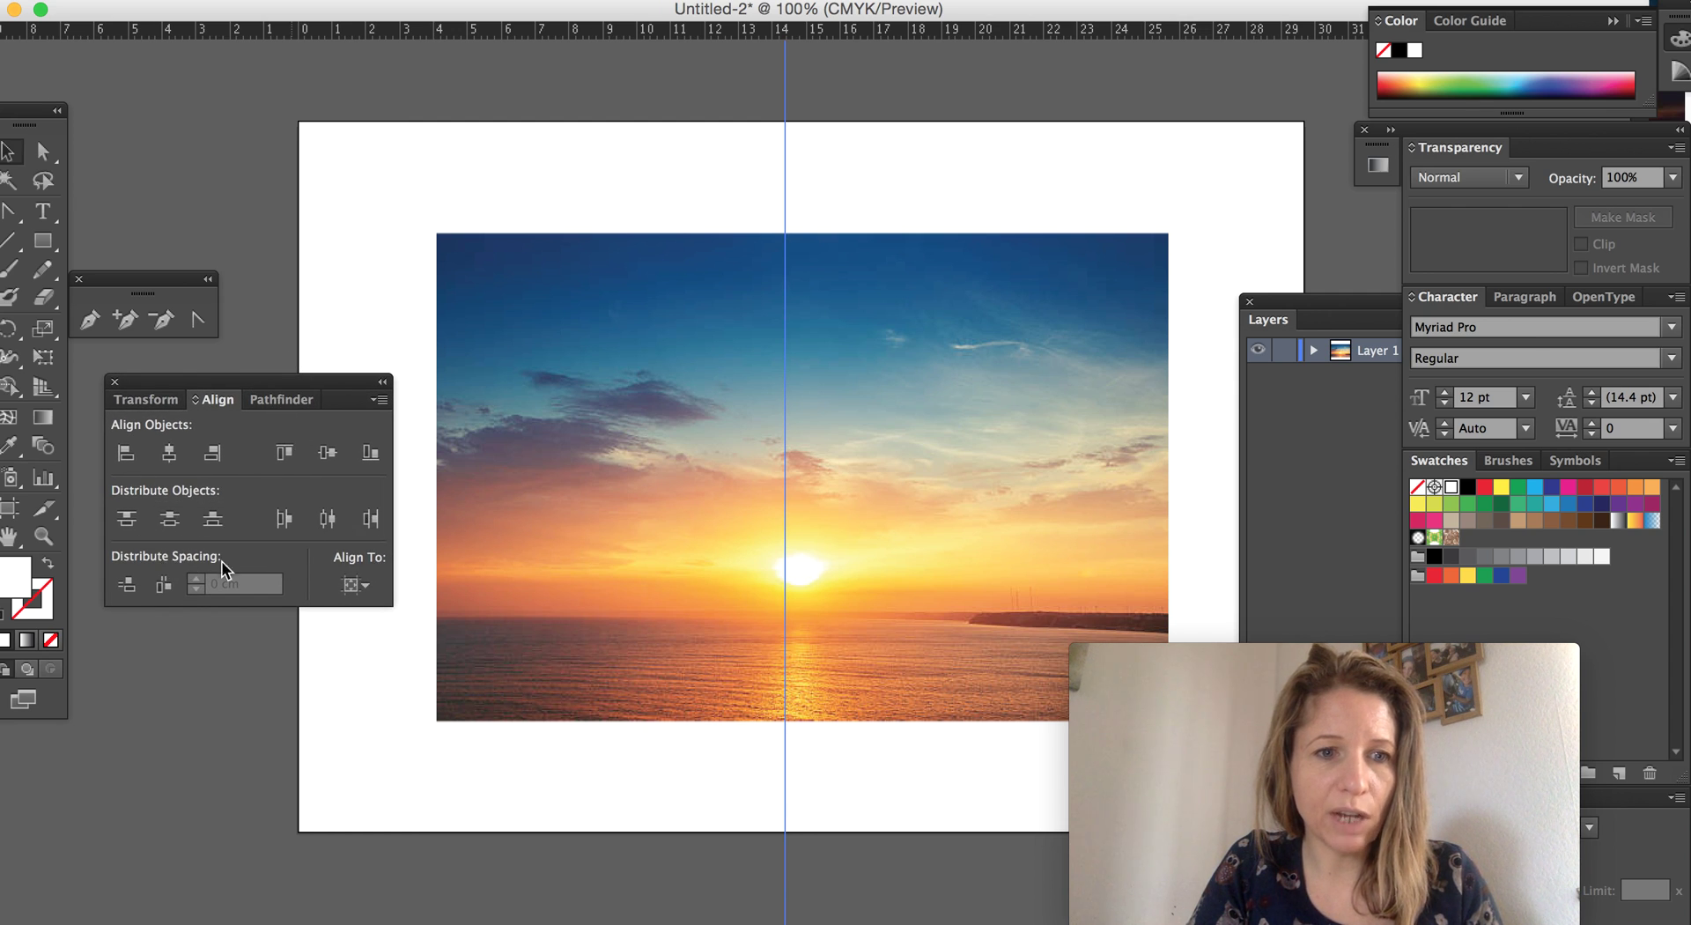
left_click(379, 401)
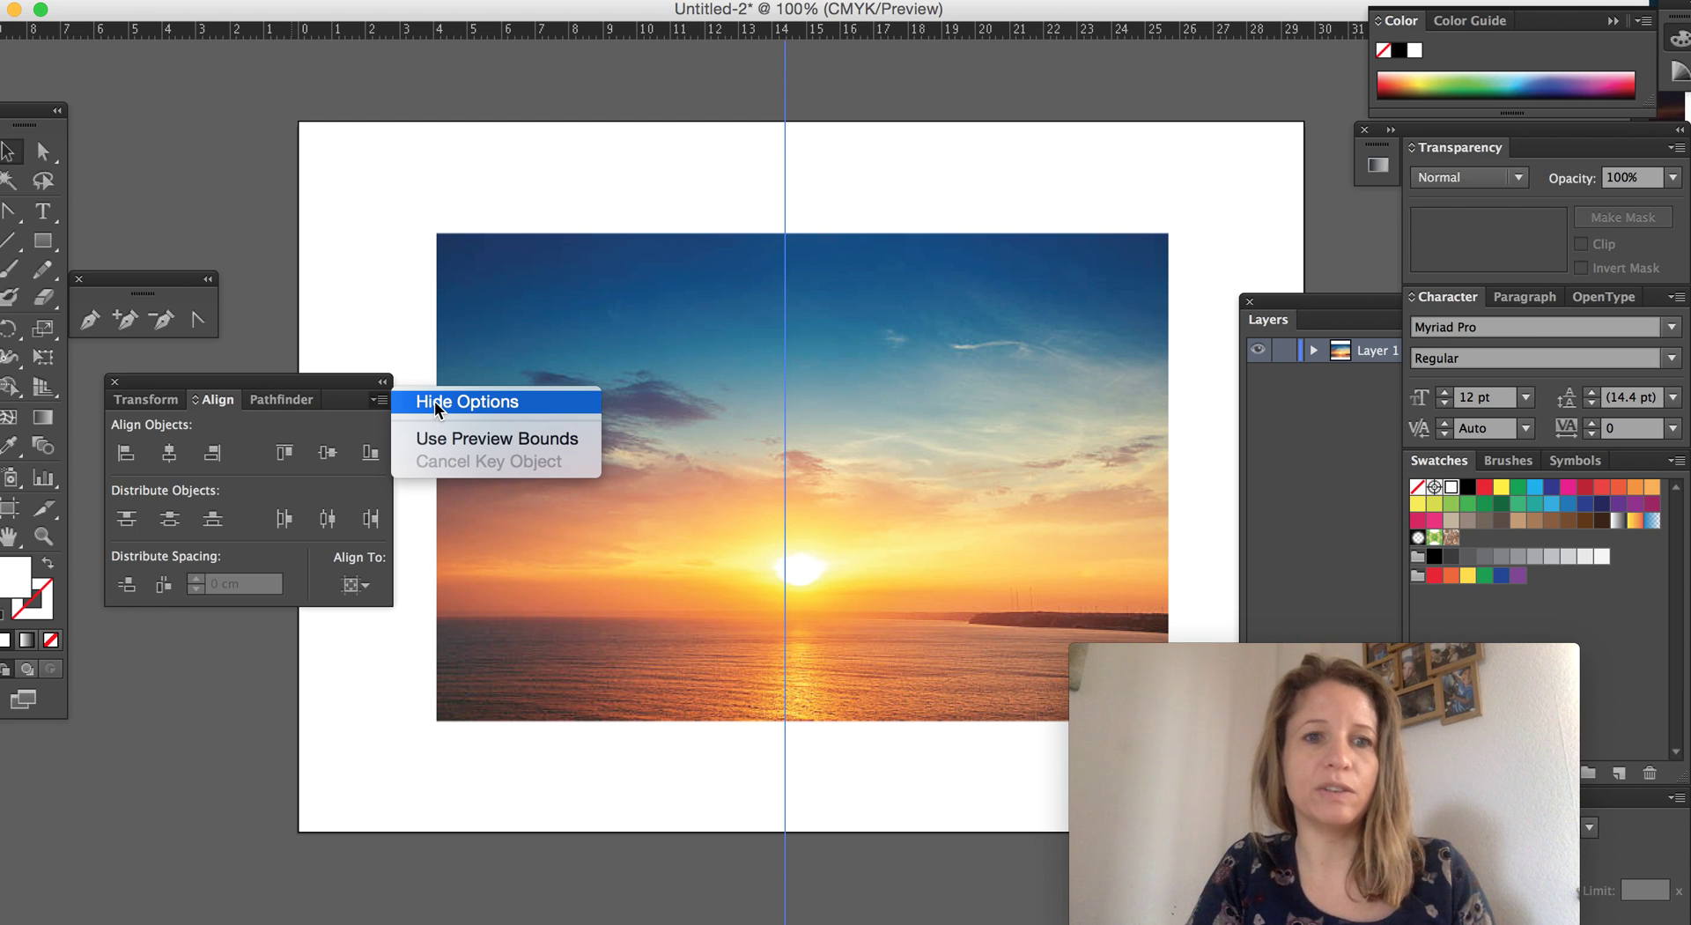
left_click(353, 392)
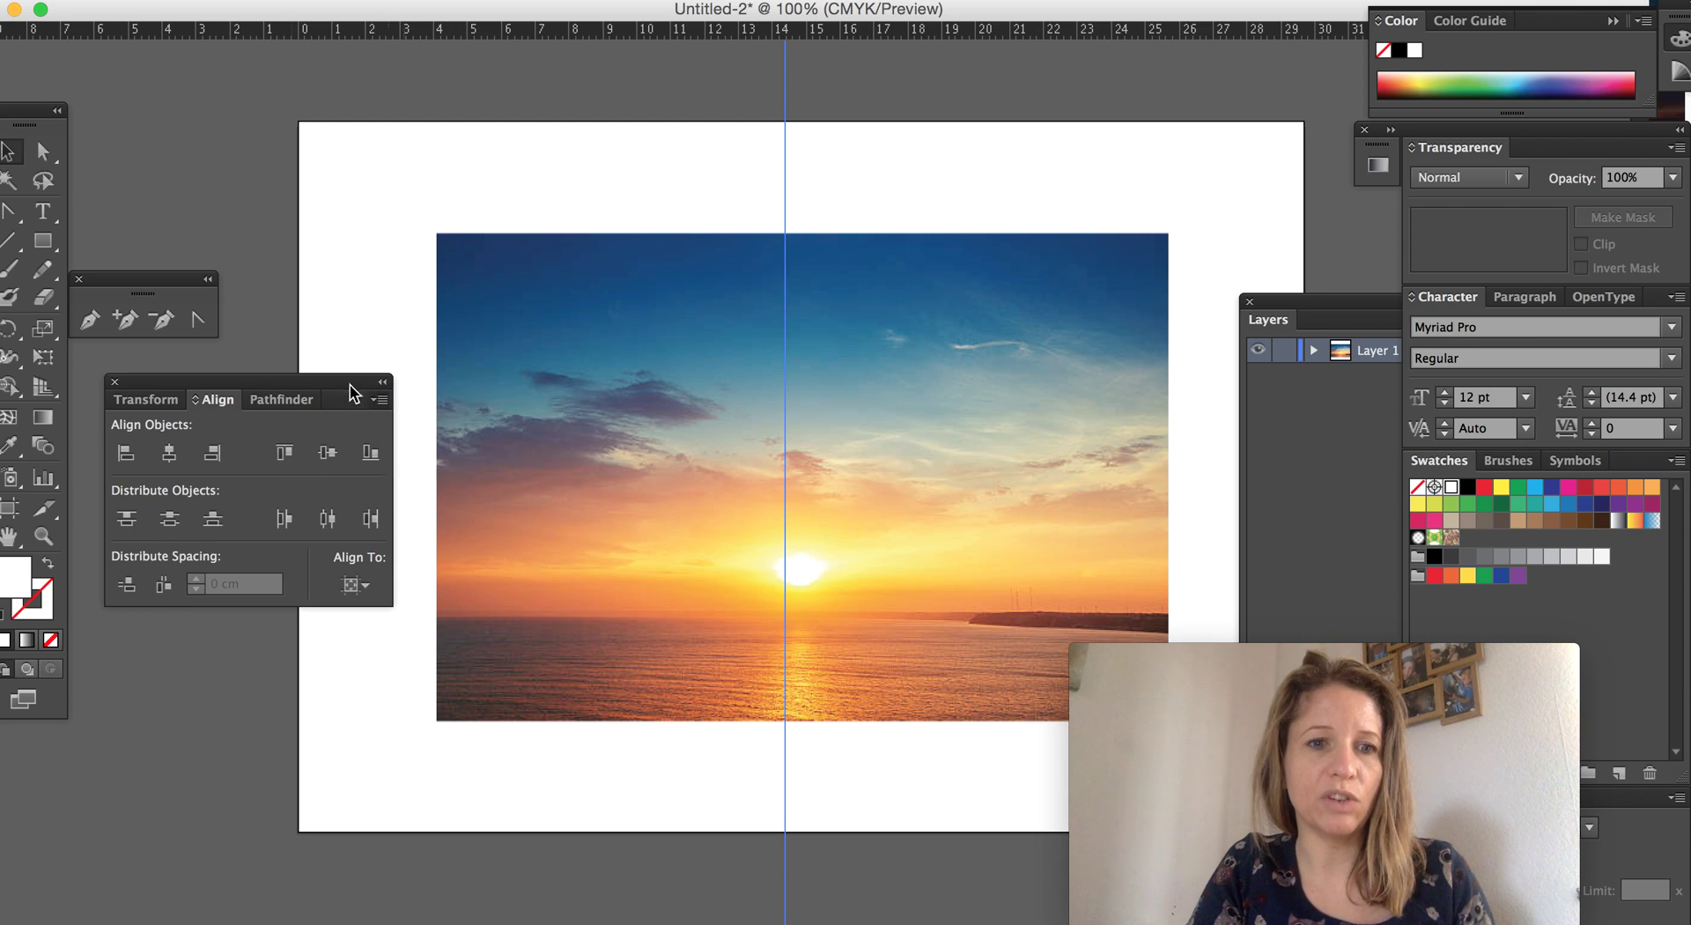
left_click(356, 585)
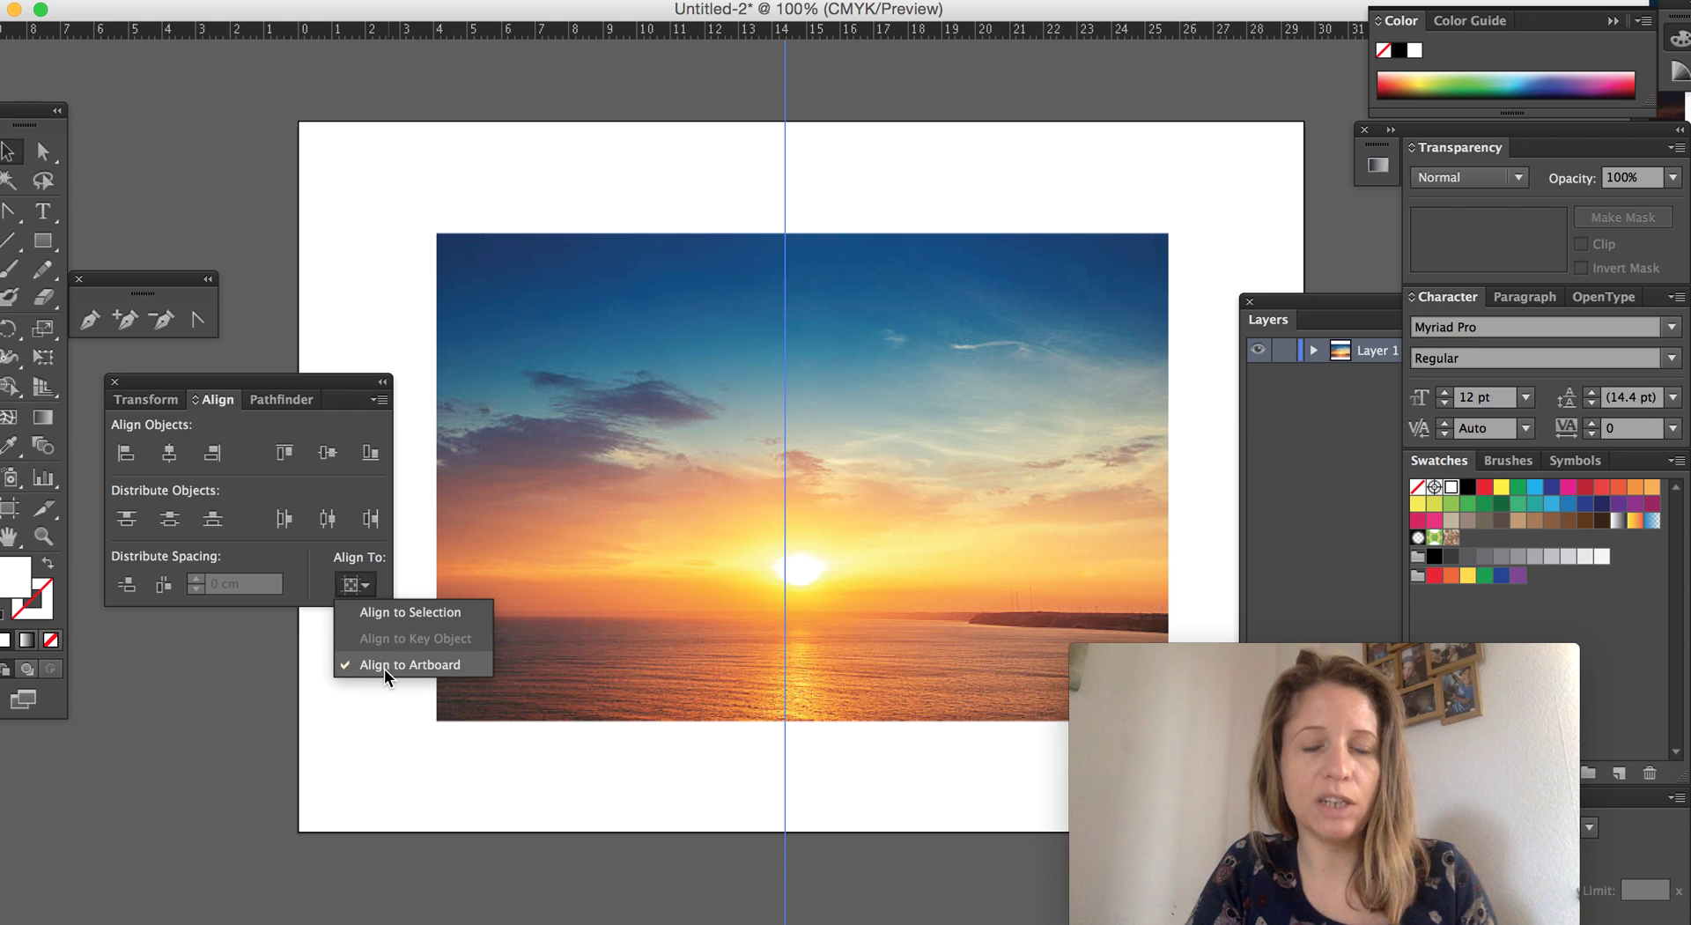
left_click(354, 586)
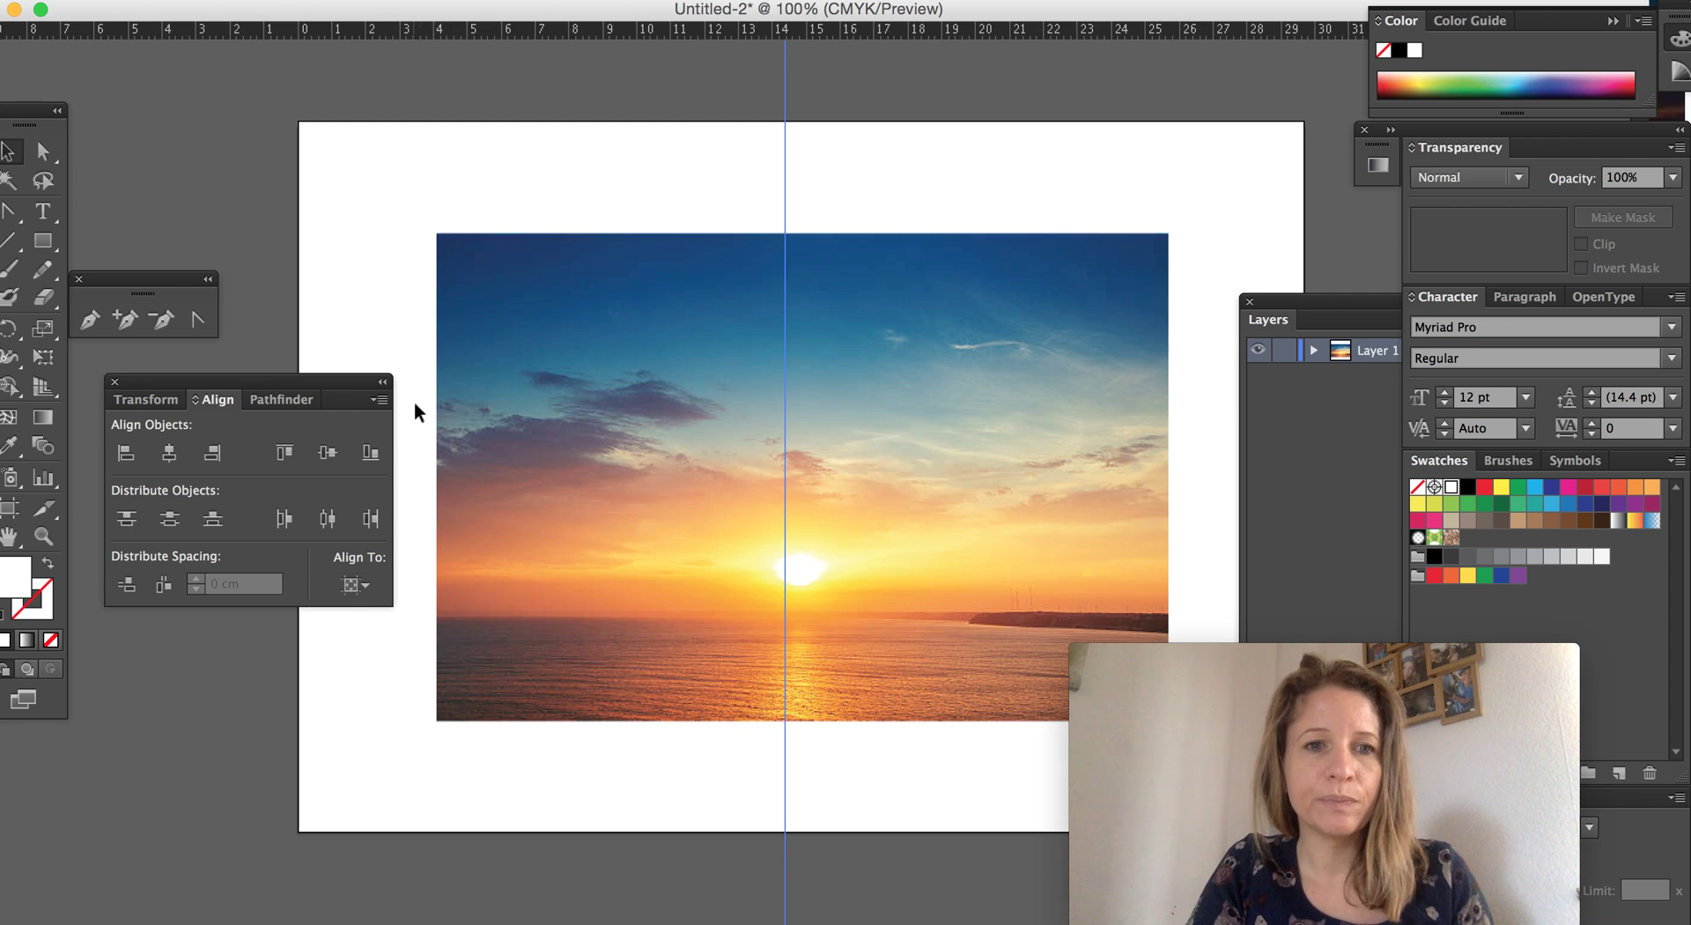
- Apply Horizontal Align Center to the photo, then to the vertical guide
left_click(625, 263)
left_click(169, 455)
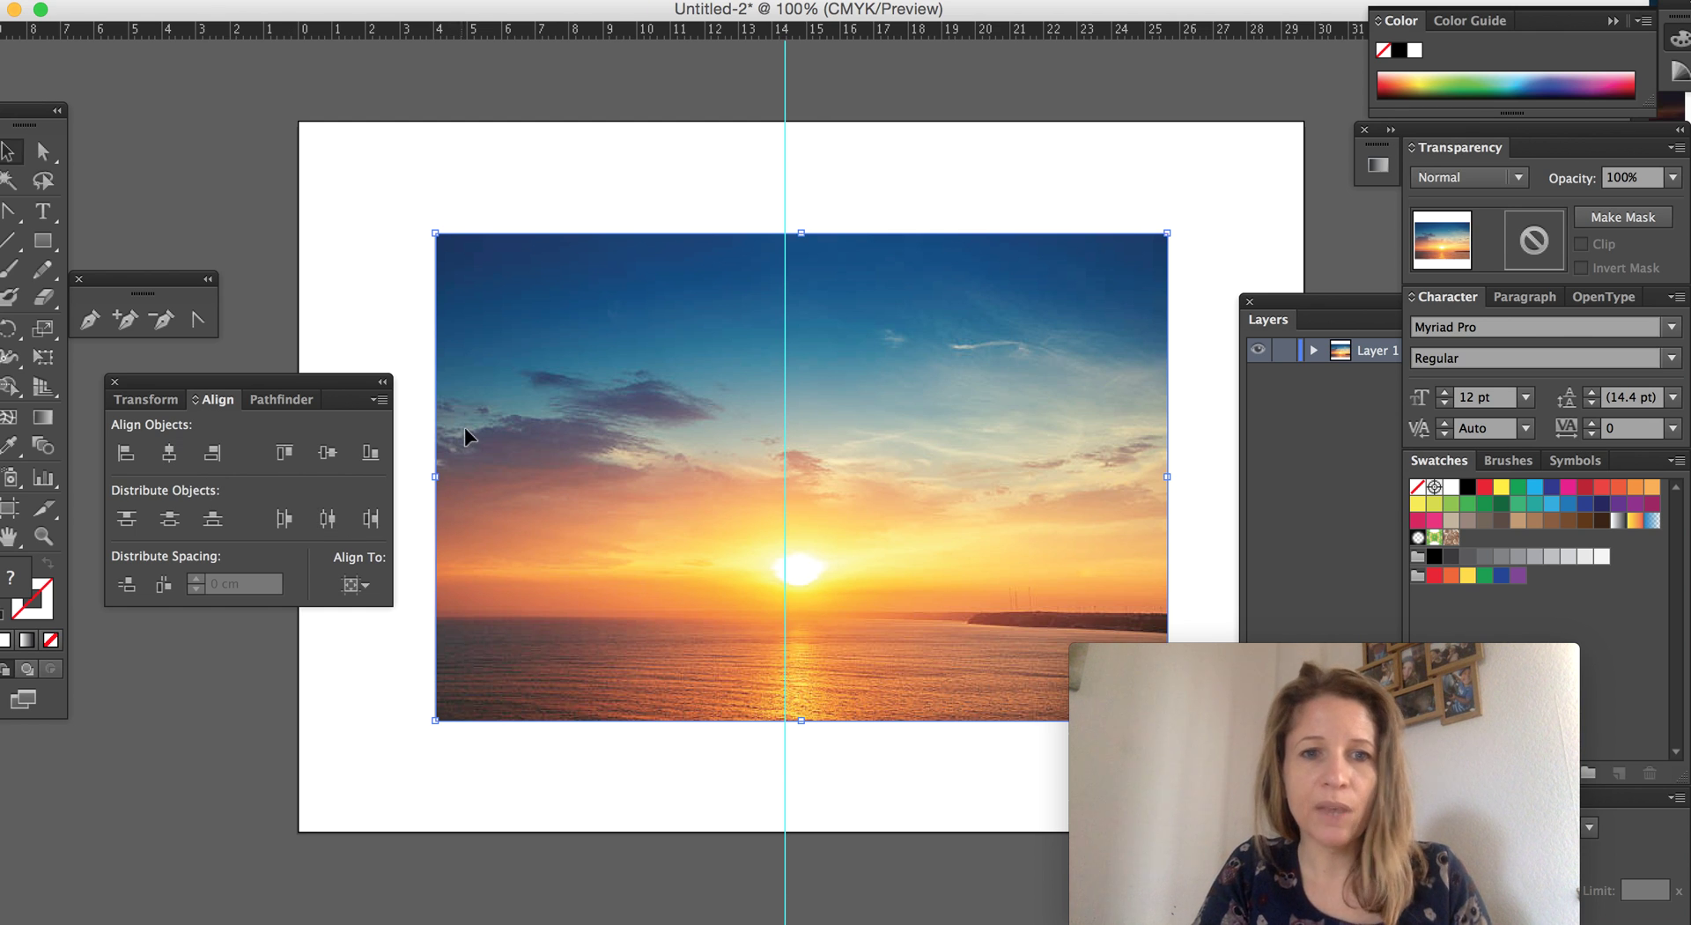
left_click(785, 107)
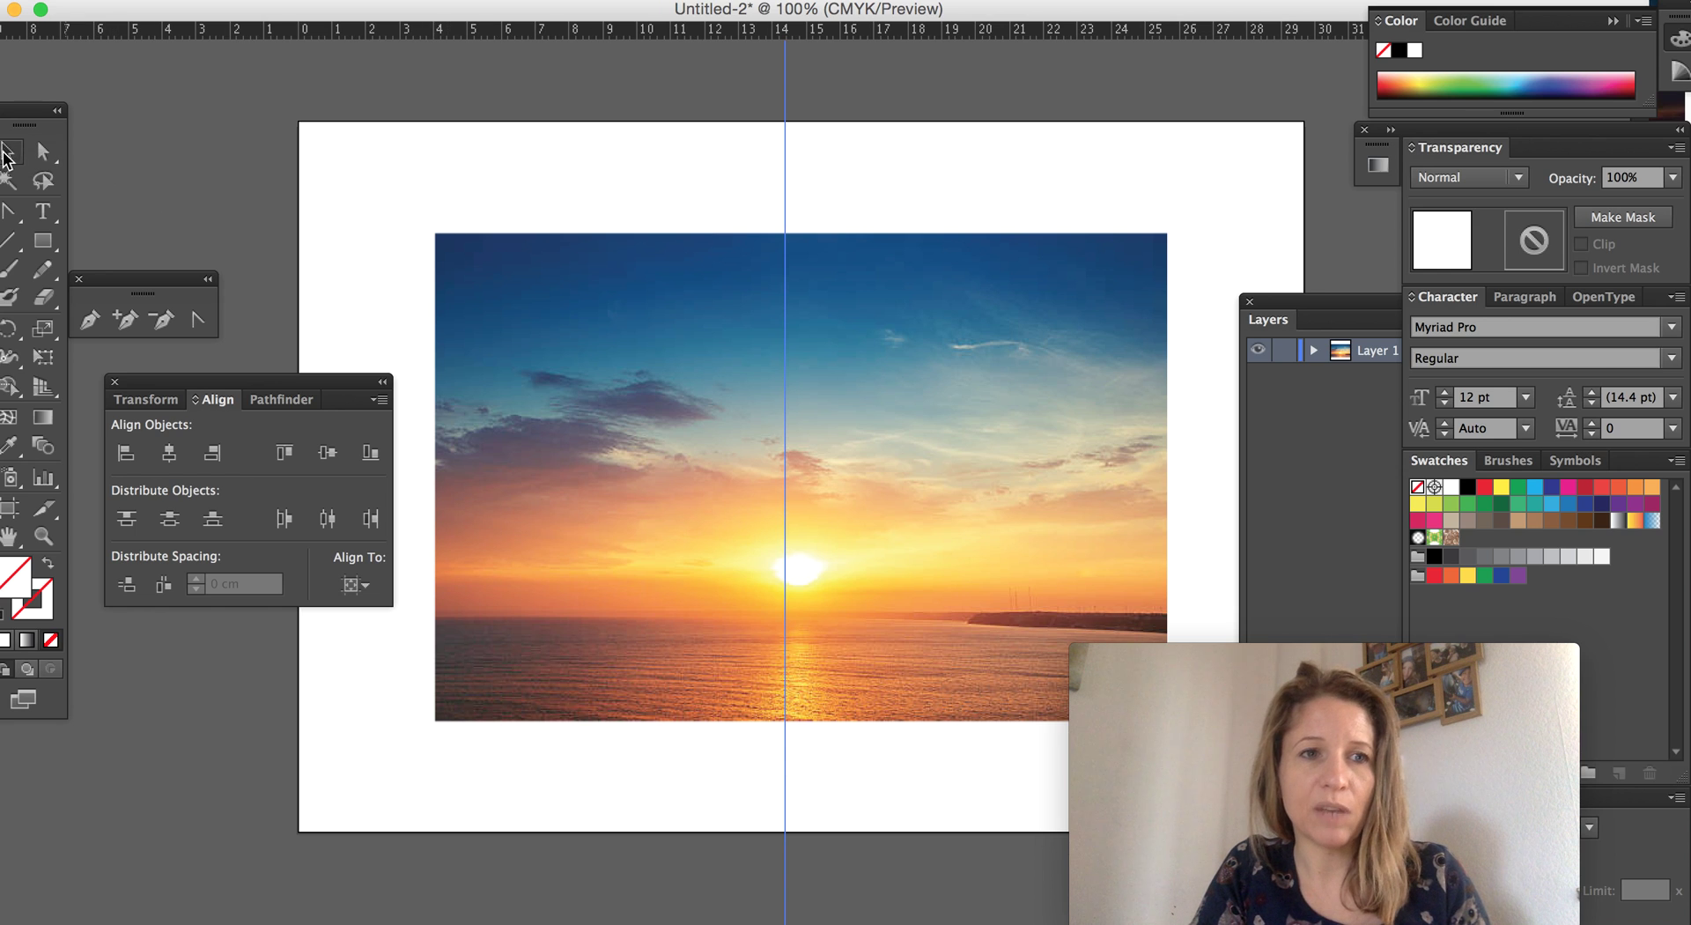
left_click(20, 121)
left_click_drag(19, 120, 54, 121)
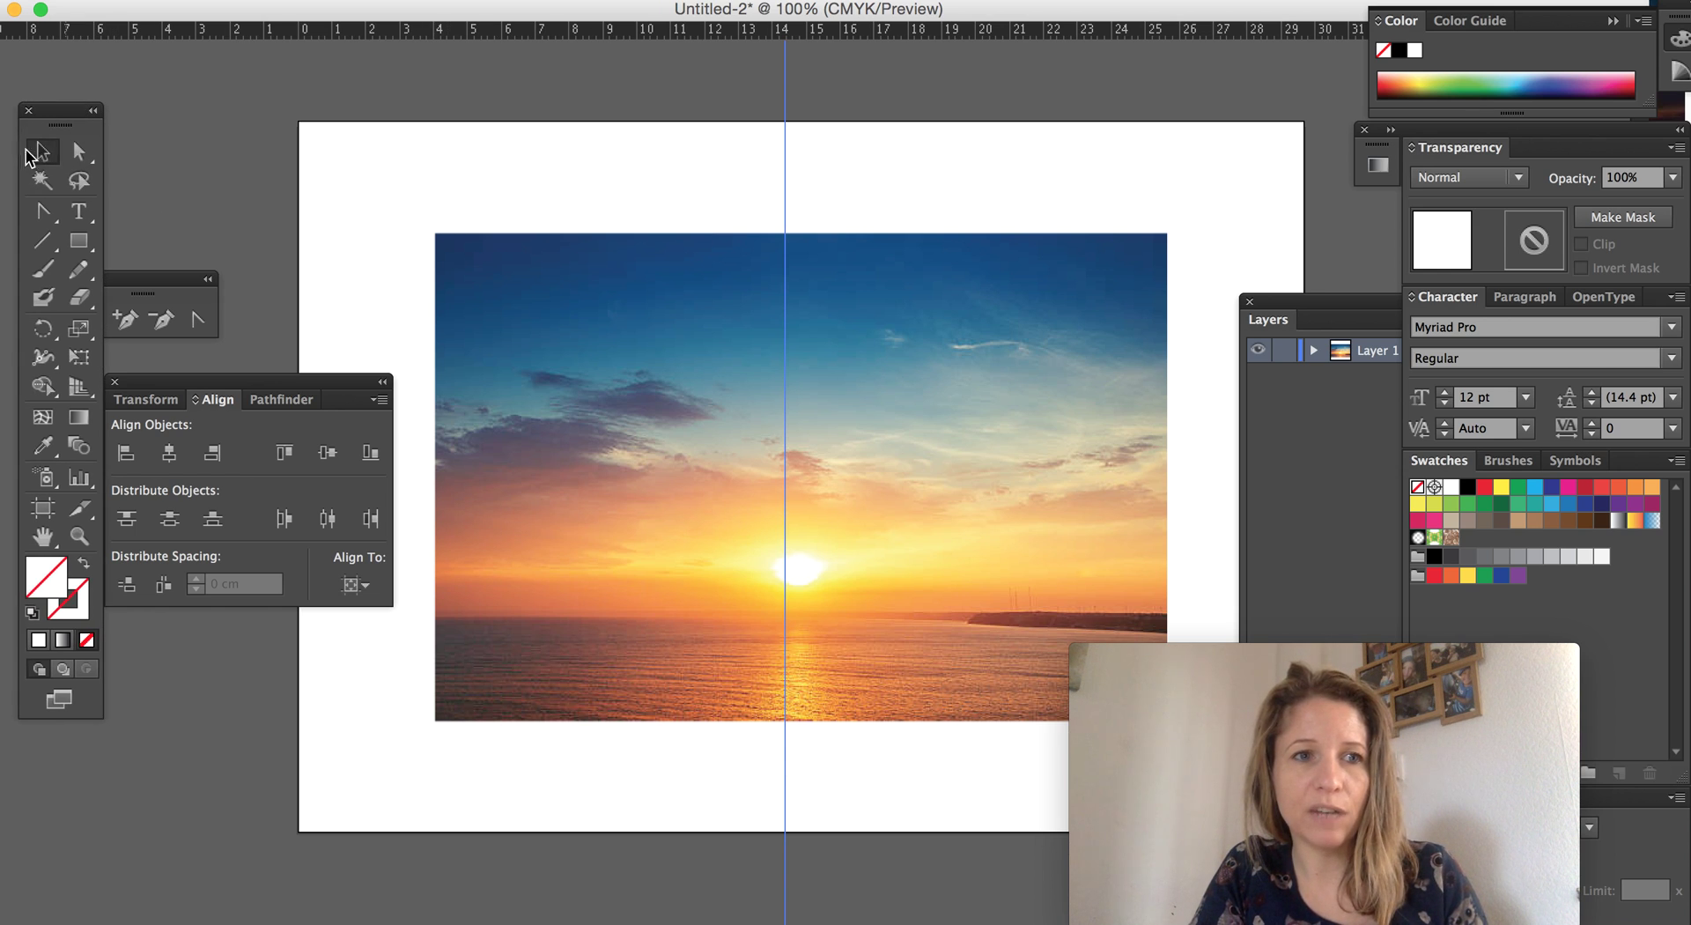
left_click(785, 150)
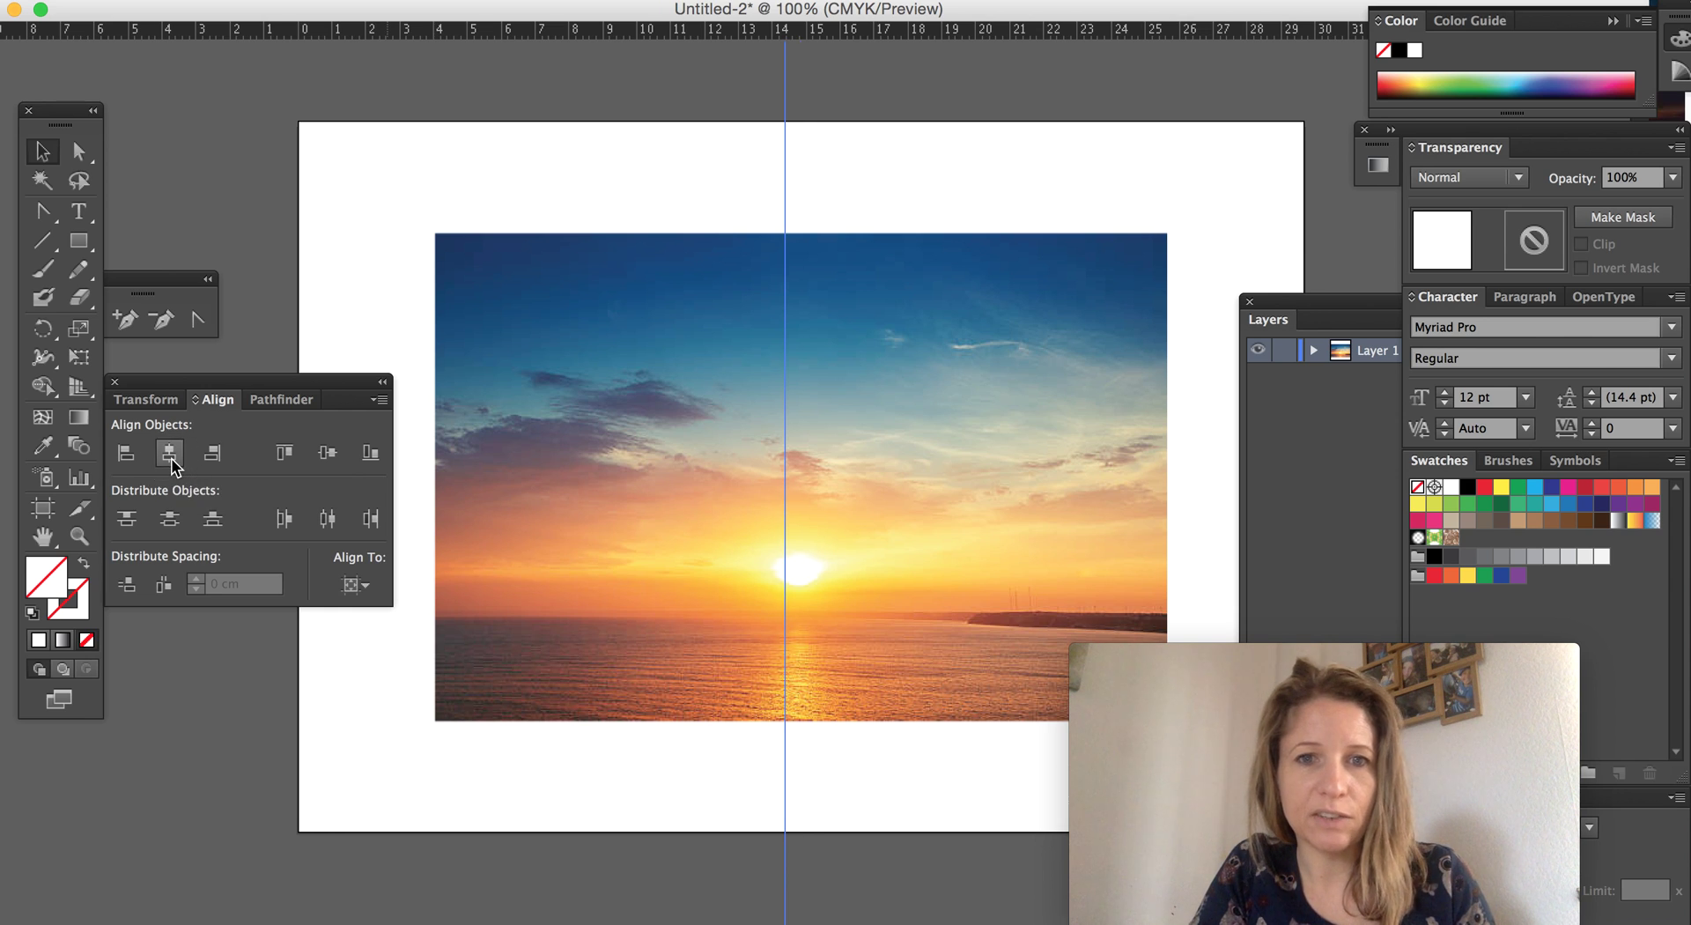
left_click(172, 464)
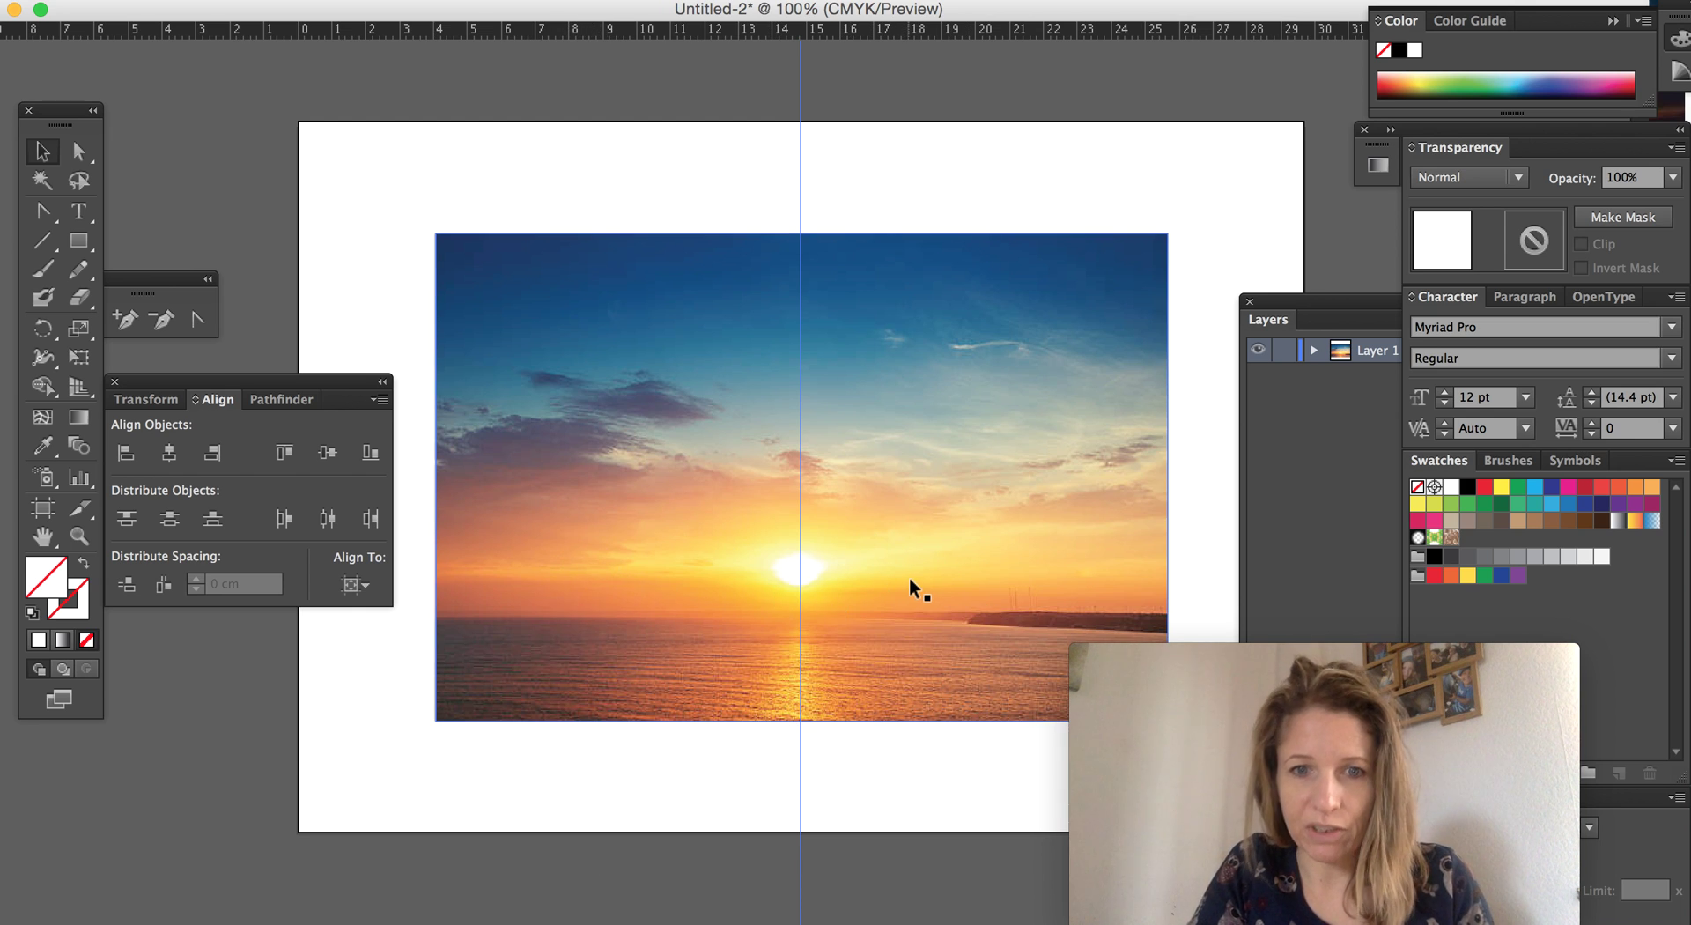
- Nudge the sunset photo slightly right so it sits centred on the vertical guide
left_click(878, 446)
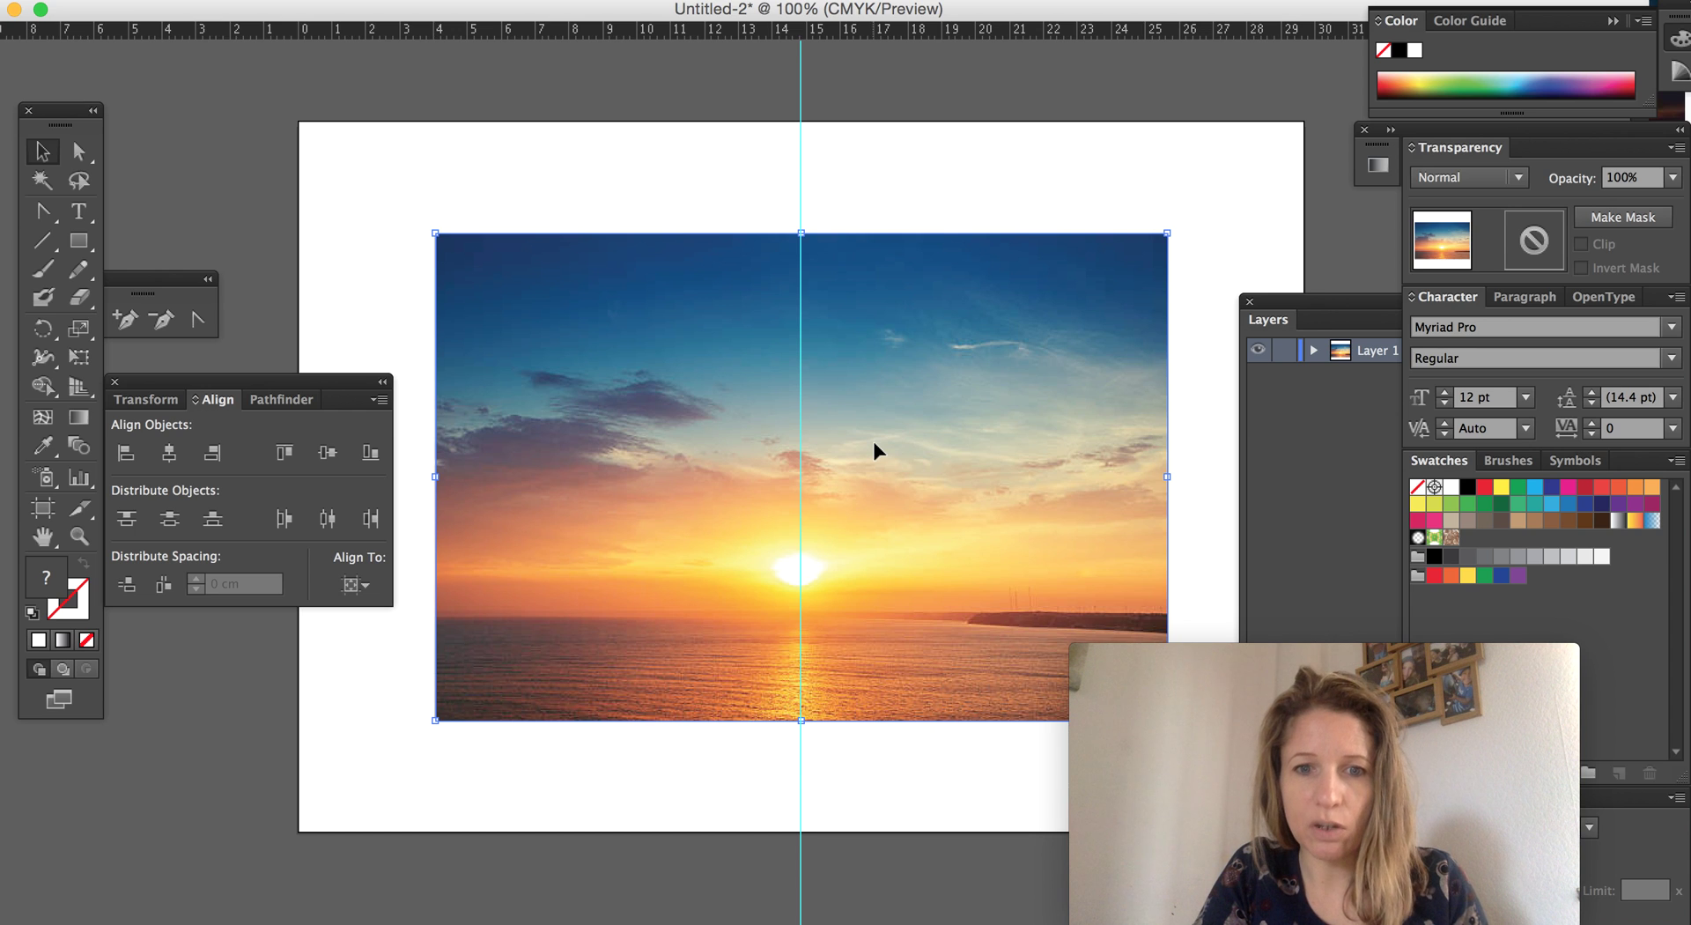
left_click_drag(875, 451, 881, 452)
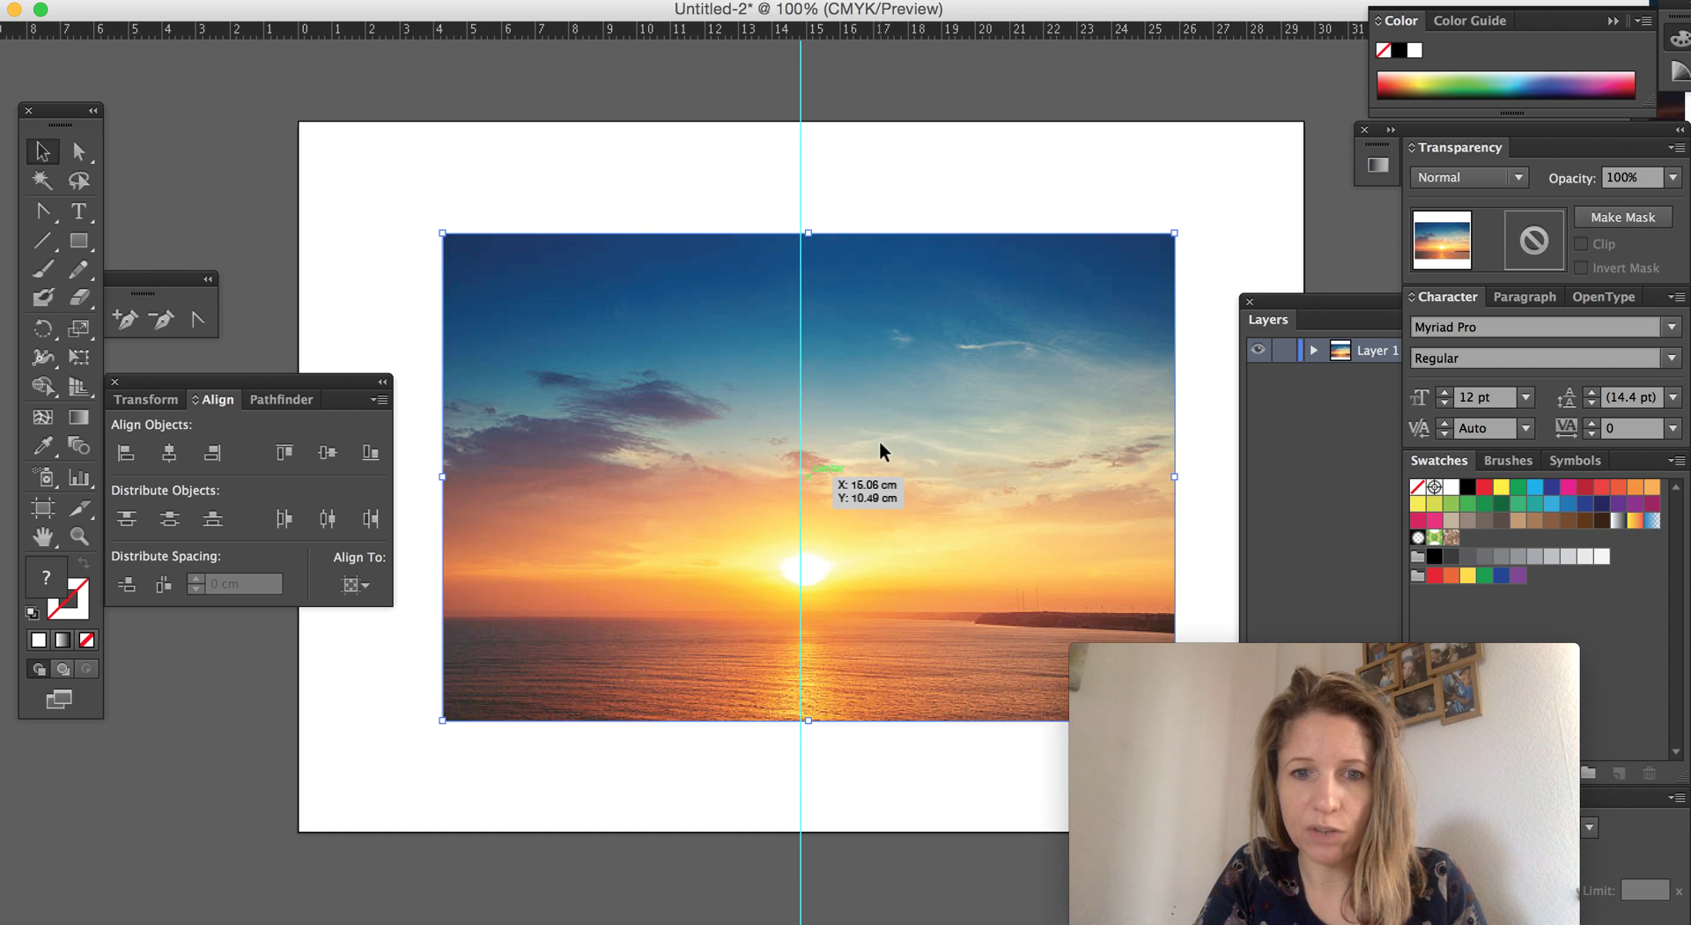
left_click_drag(881, 452, 878, 451)
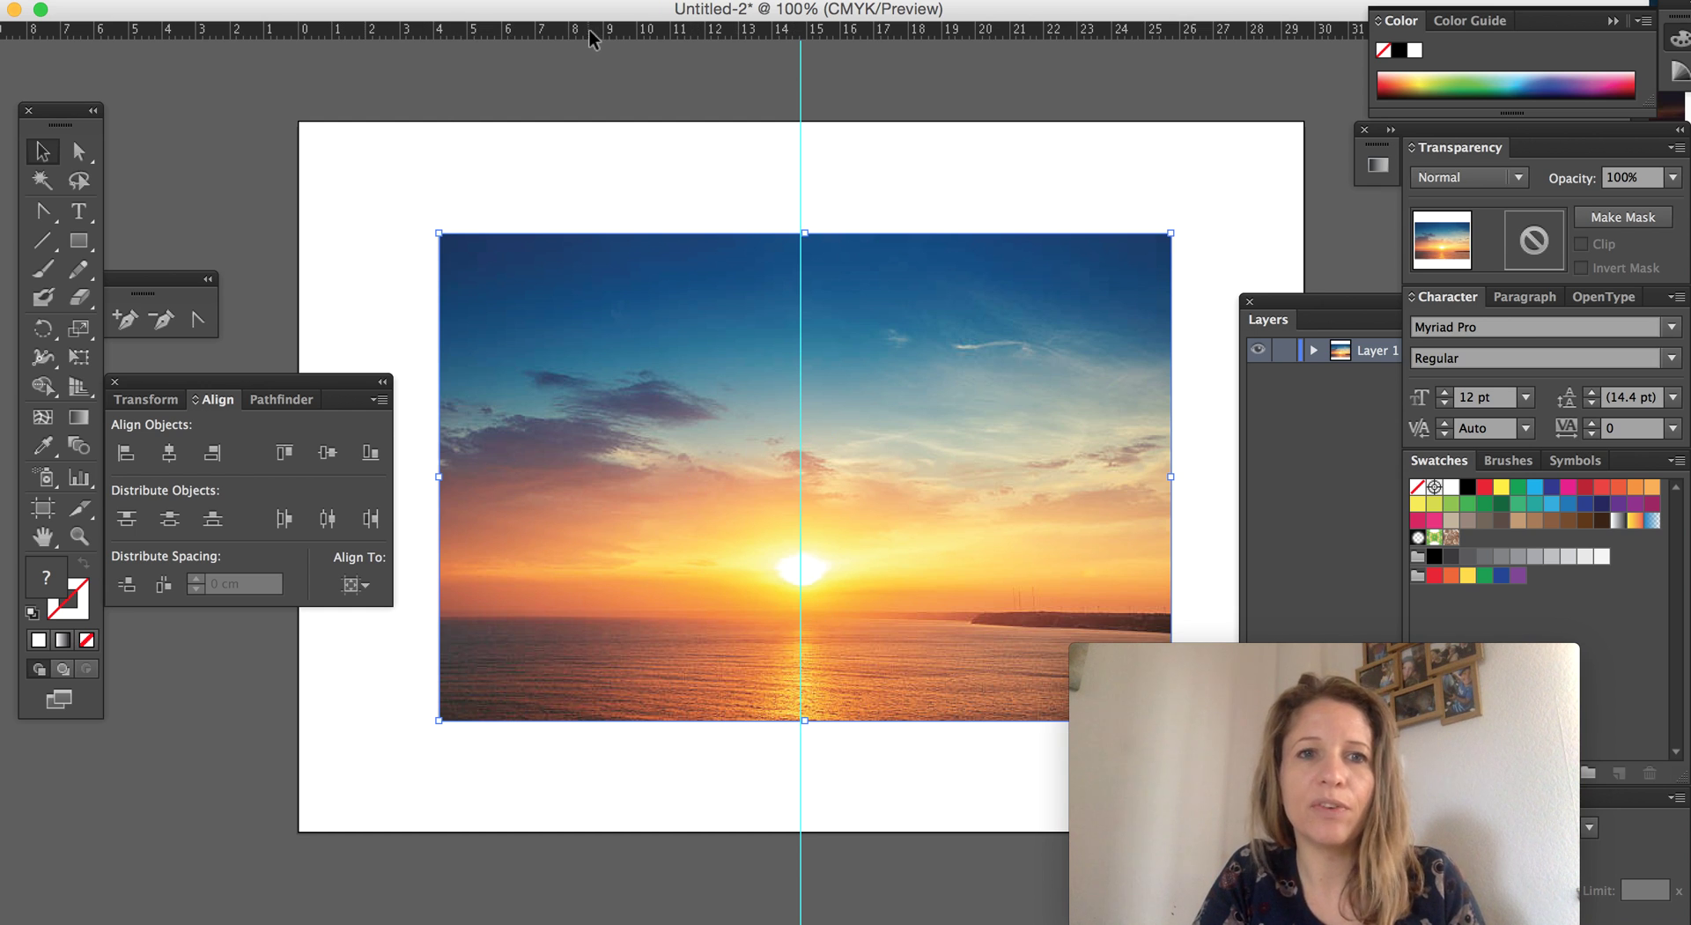
- Pull a horizontal guide from the top ruler and vertically centre it on the artboard
left_click_drag(592, 39, 578, 340)
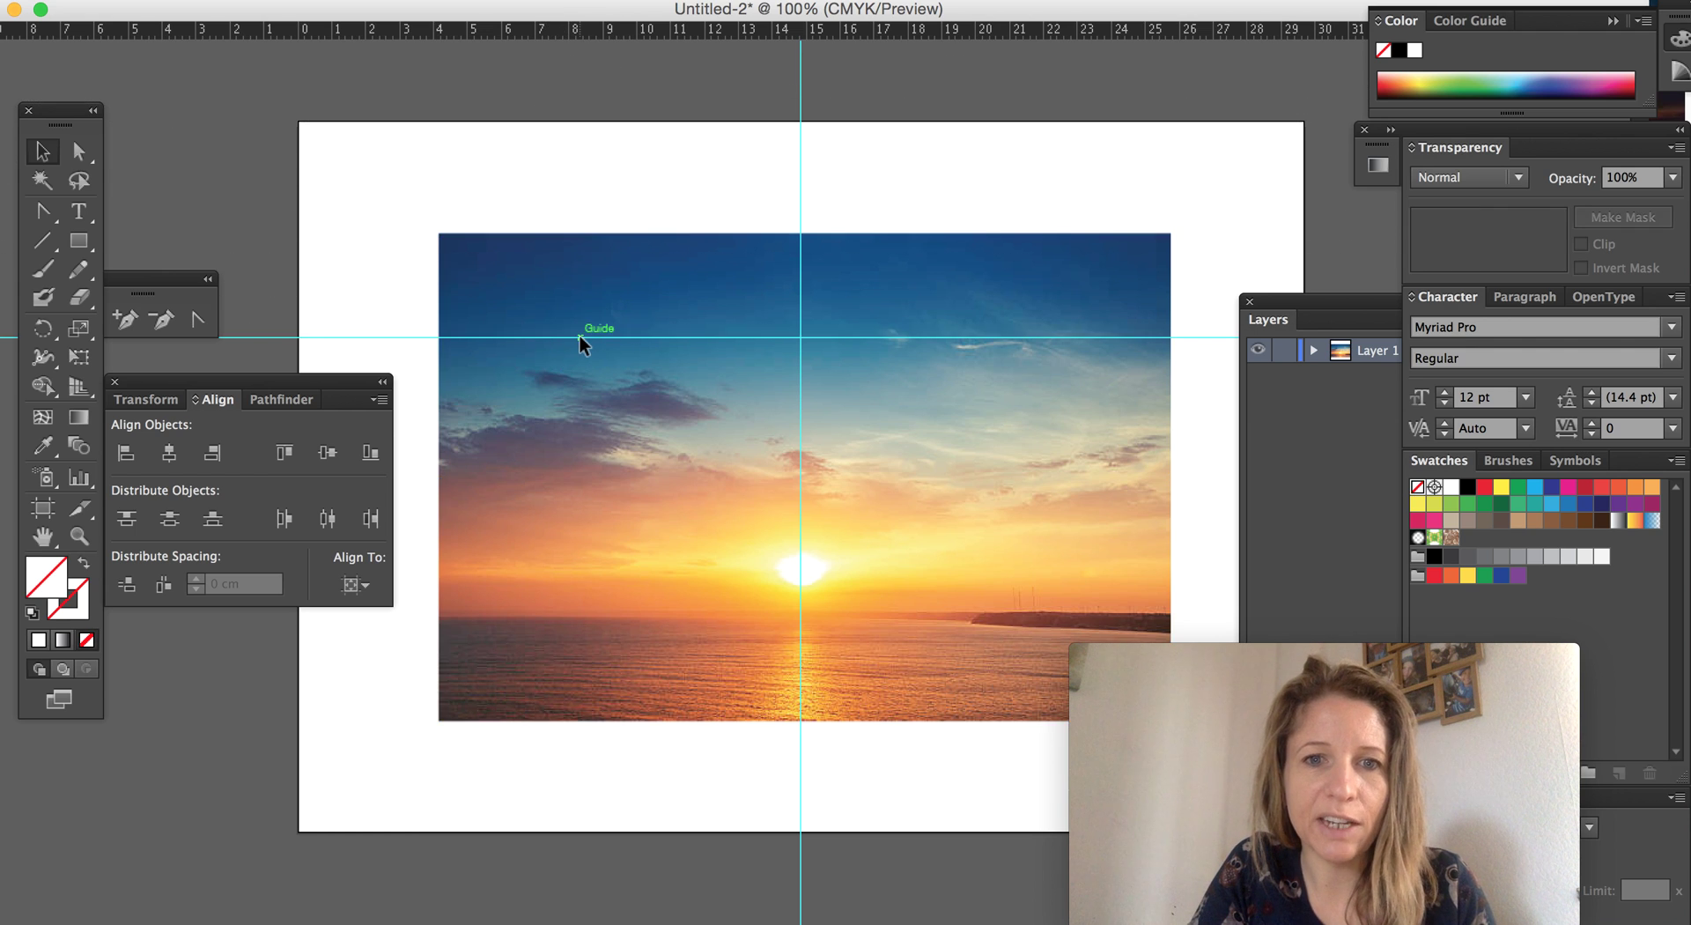
left_click(402, 339)
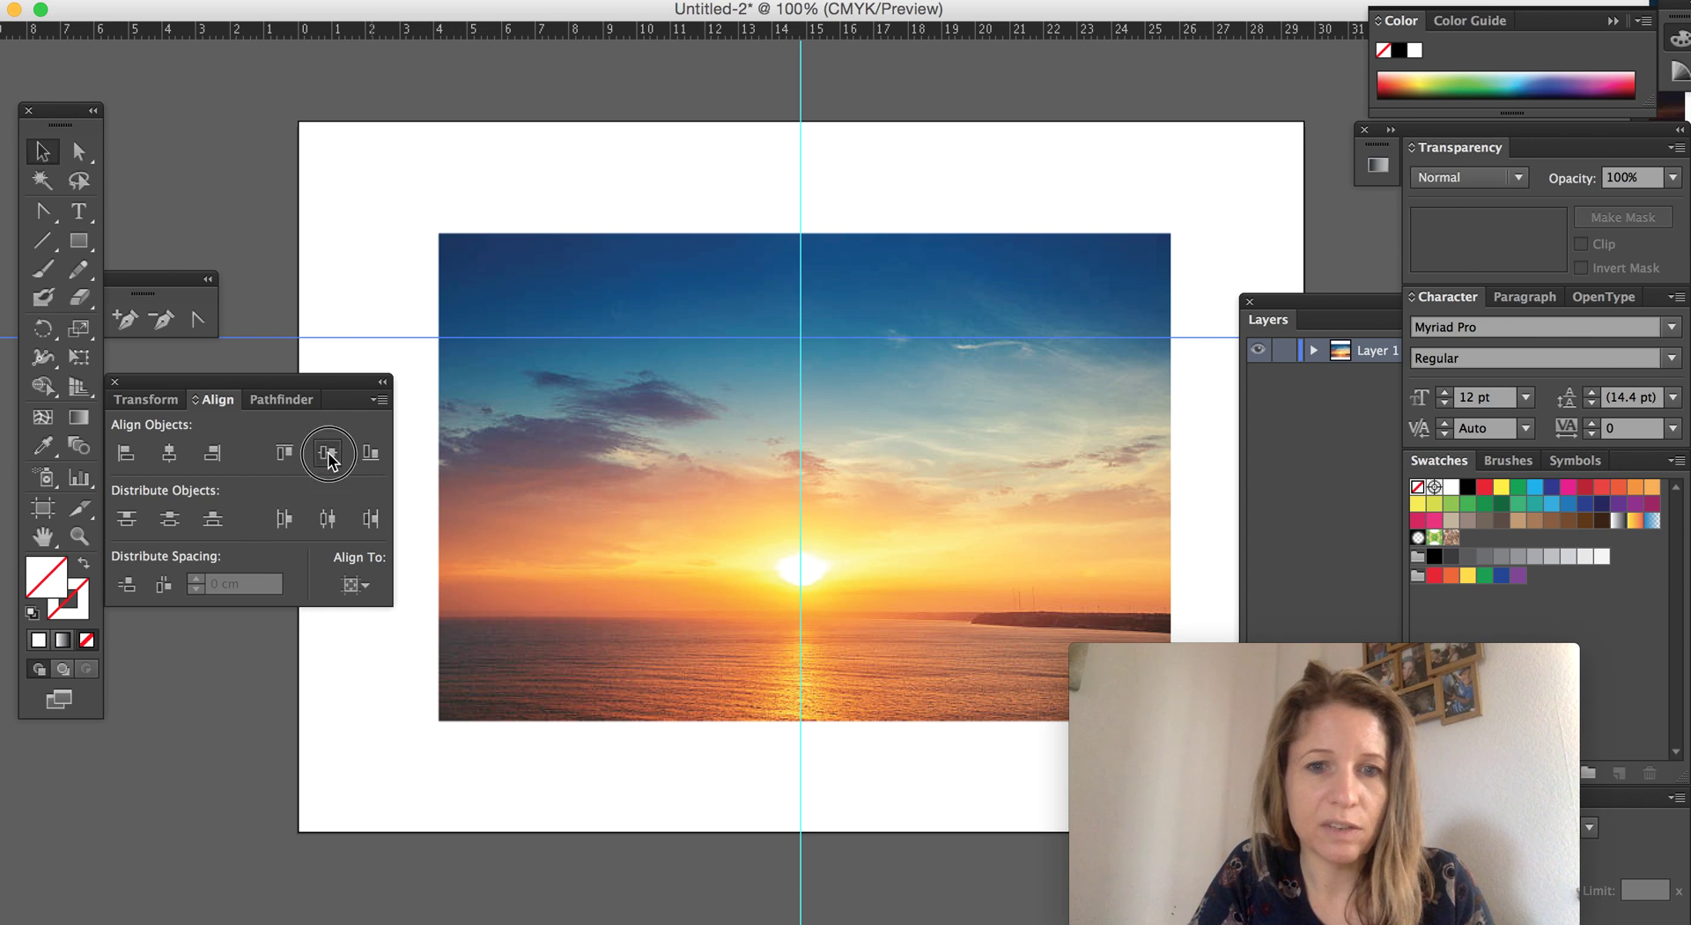
left_click(328, 453)
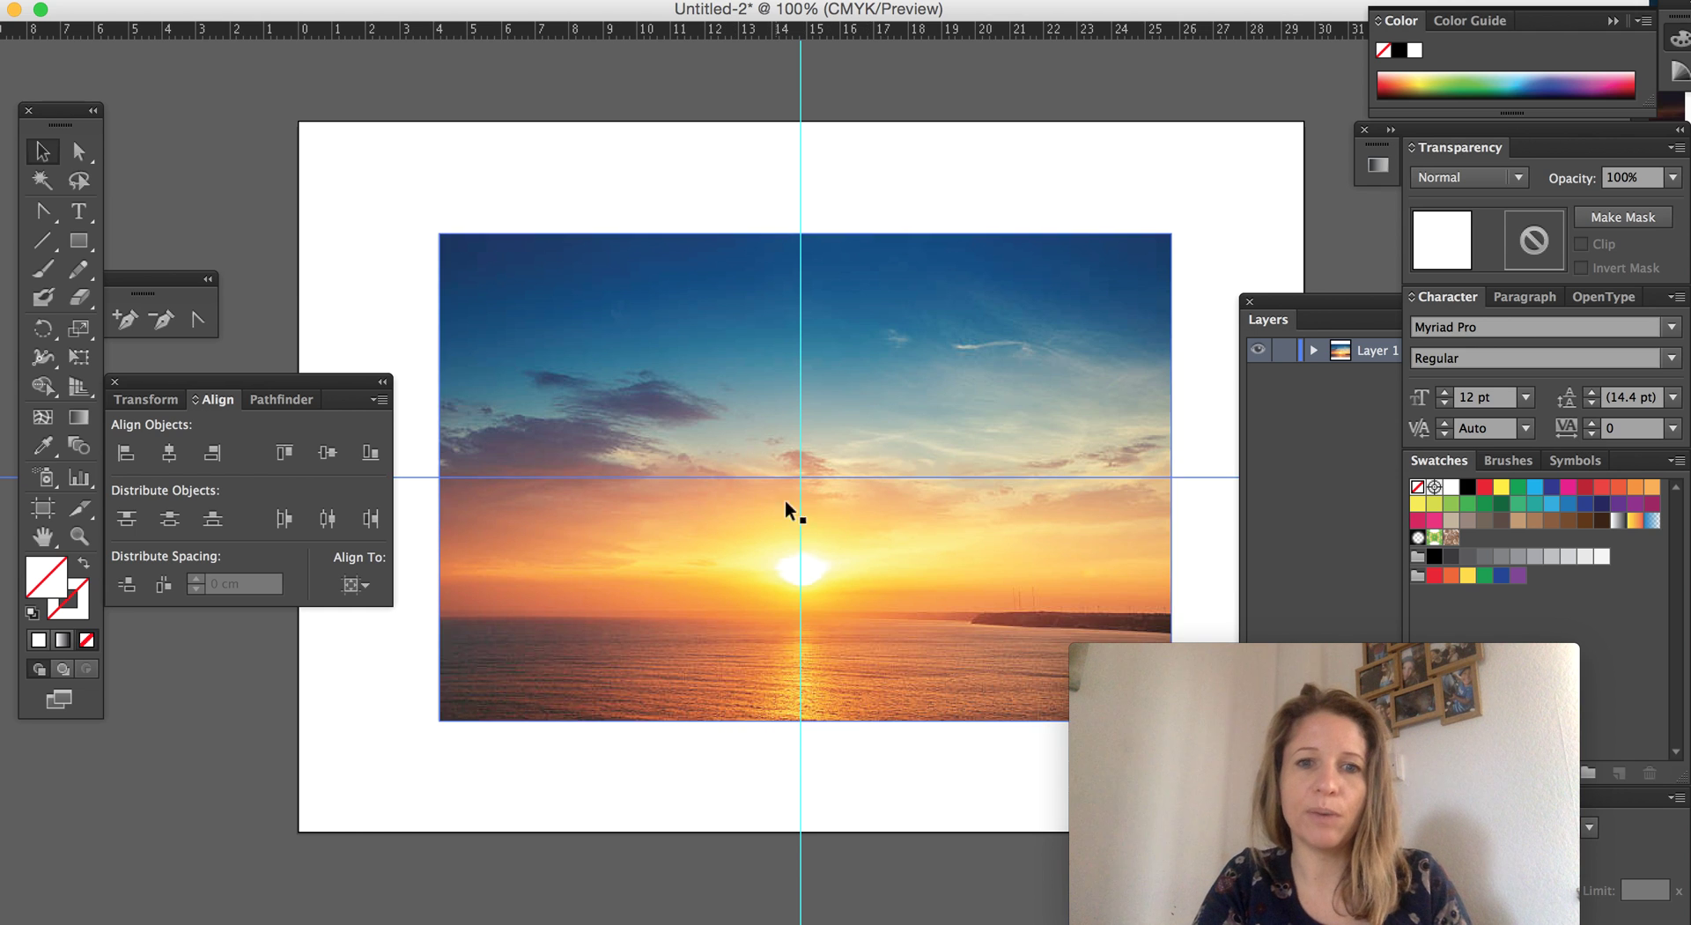
key("super+shift+a")
key("super+a")
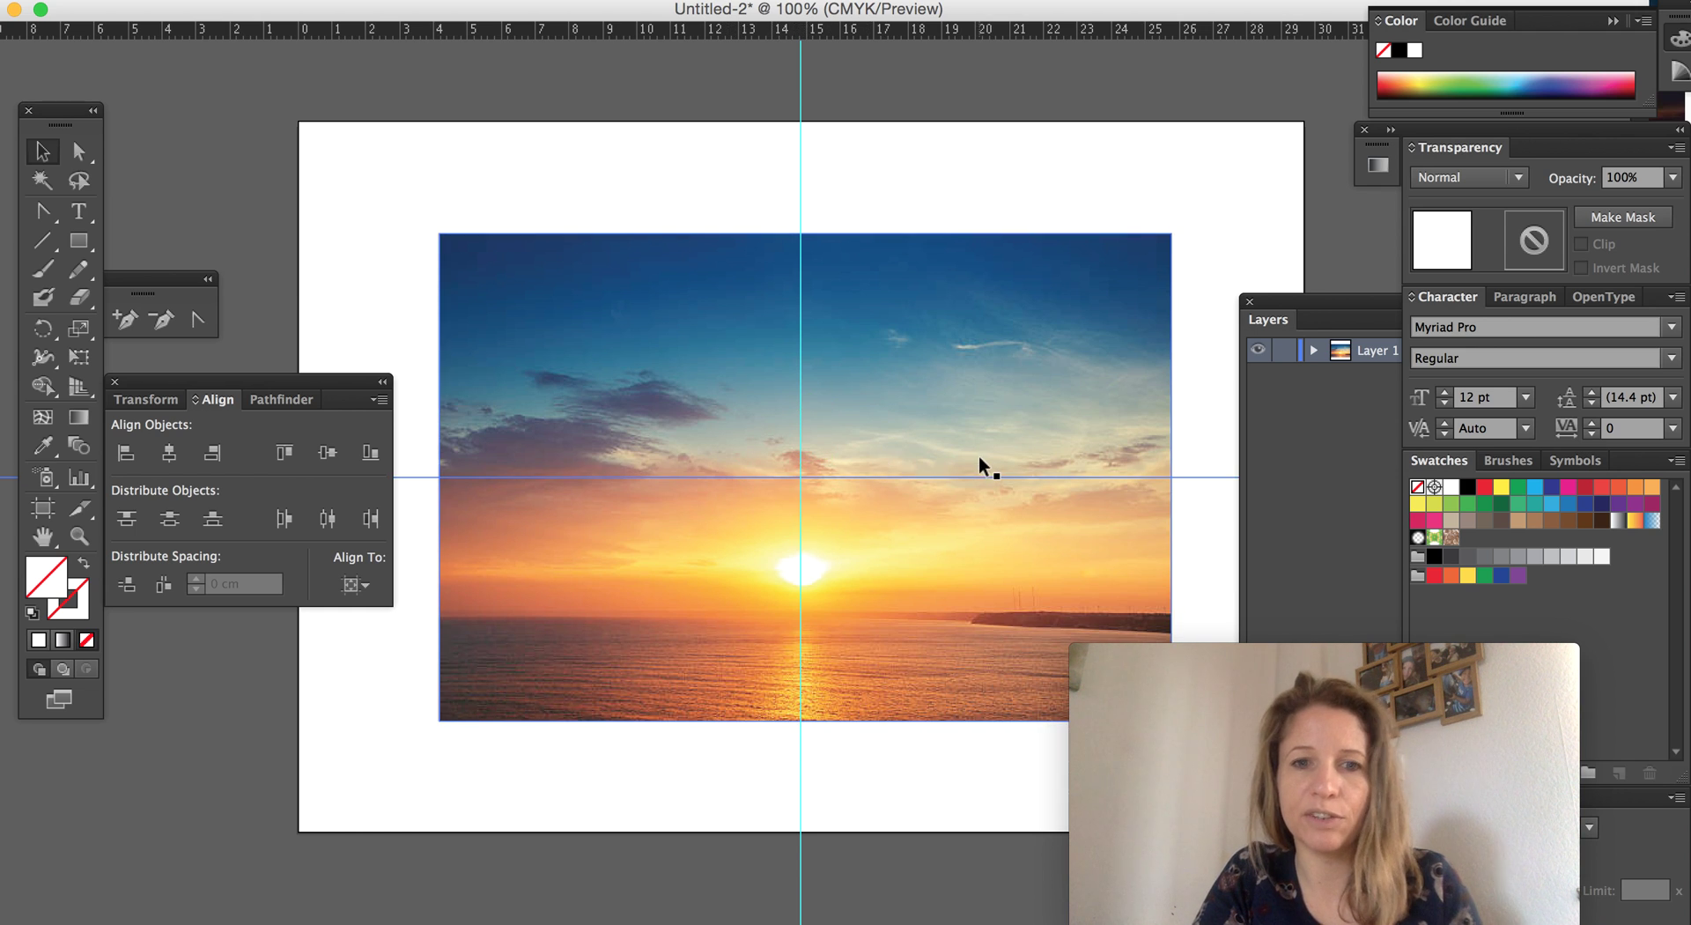